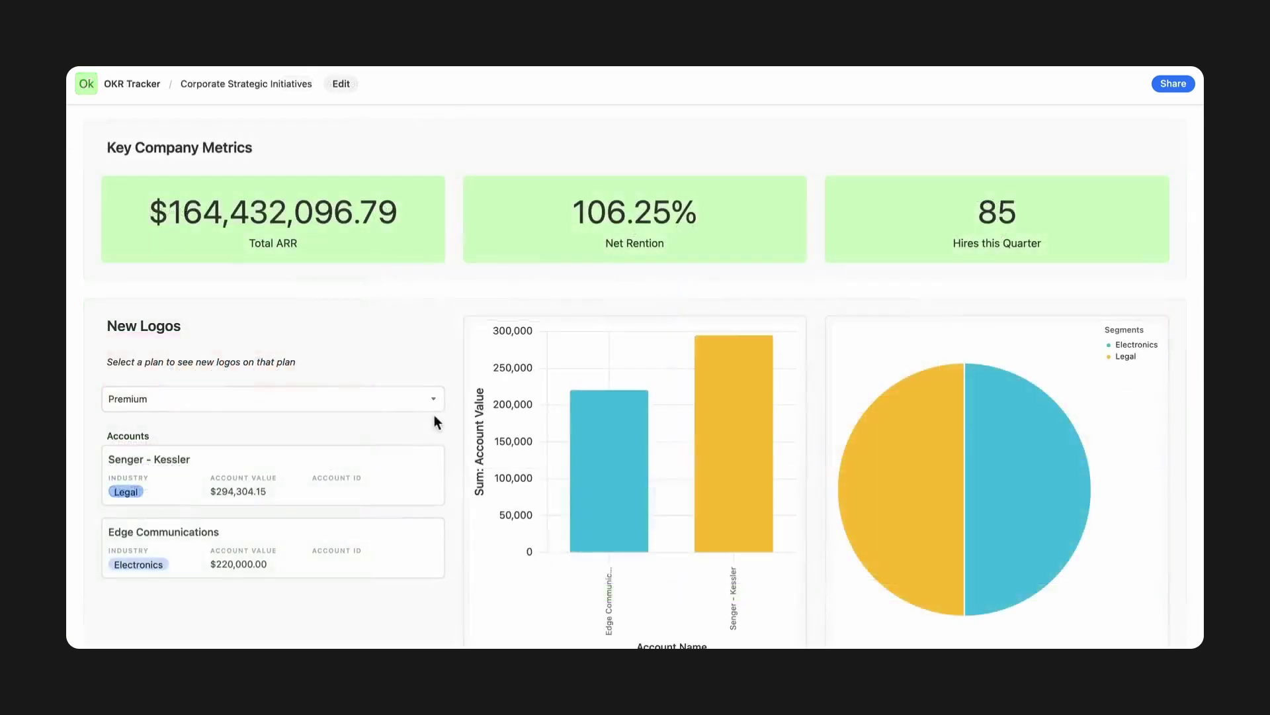
Switch the plan selection to All-Access to show its New Logos accounts and charts.
left_click(436, 408)
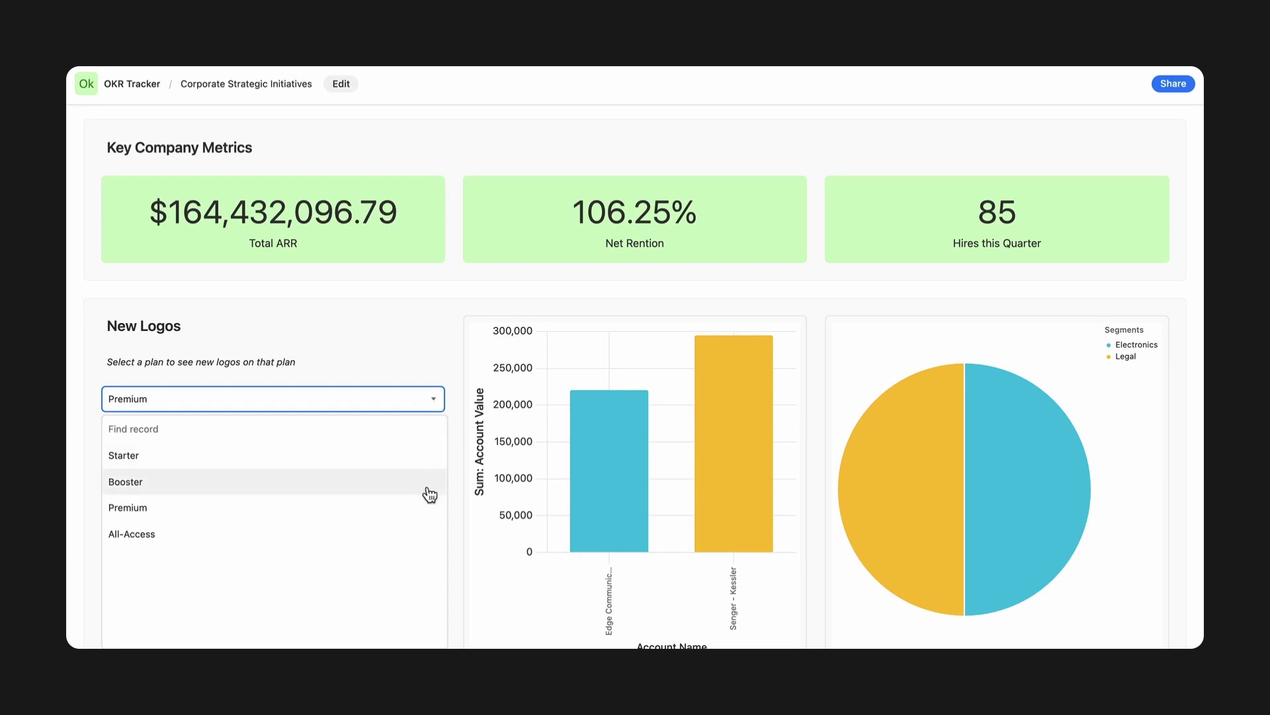
left_click(424, 533)
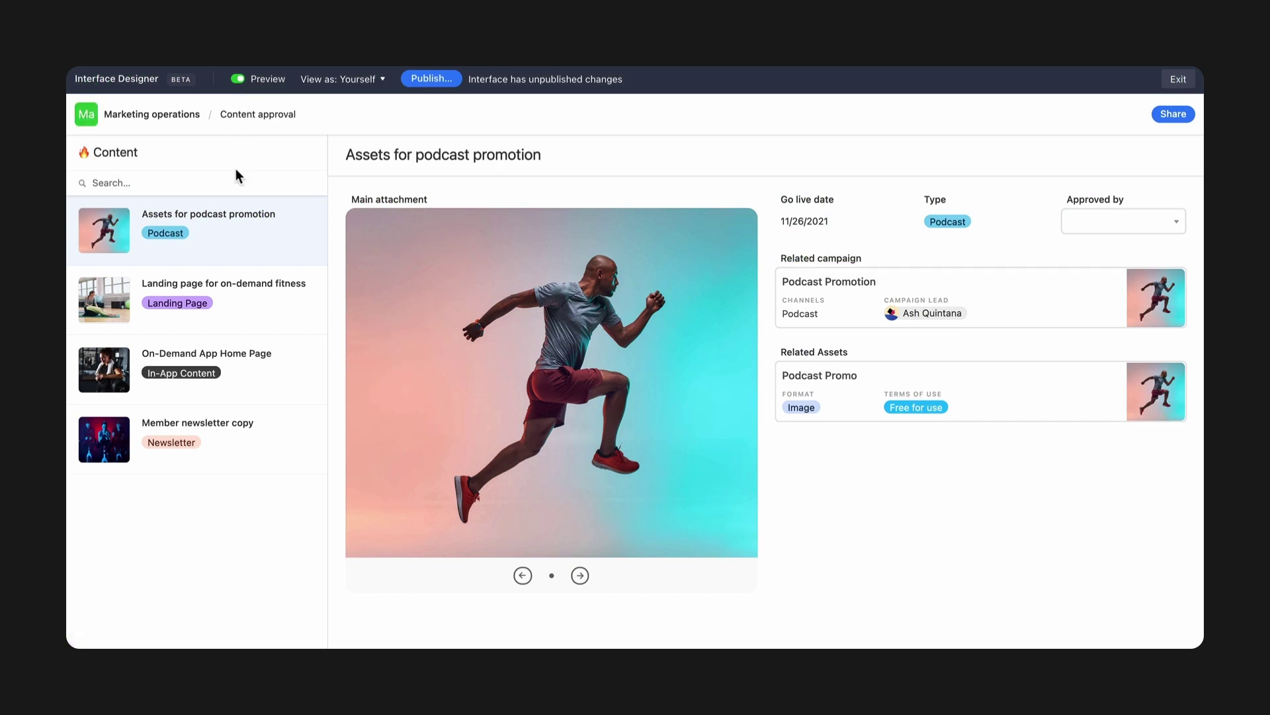
Open the Landing page for on-demand fitness record and enlarge its main attachment image.
left_click(232, 303)
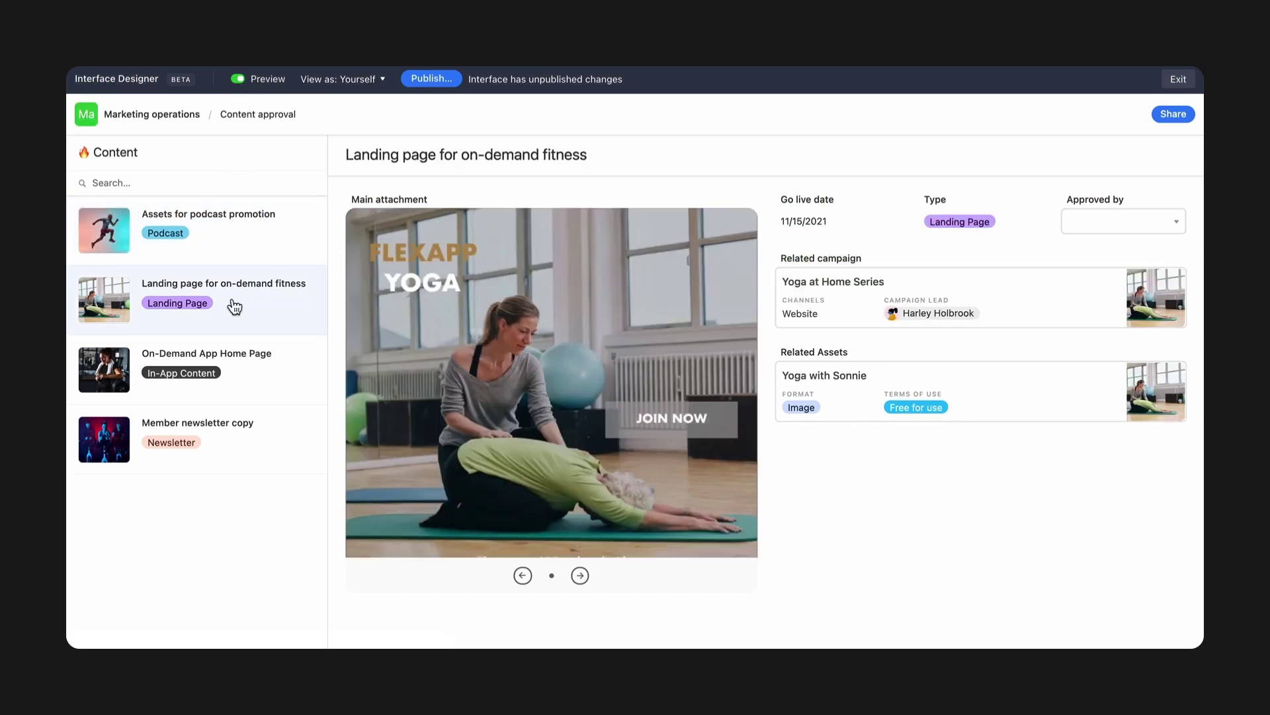
left_click(374, 352)
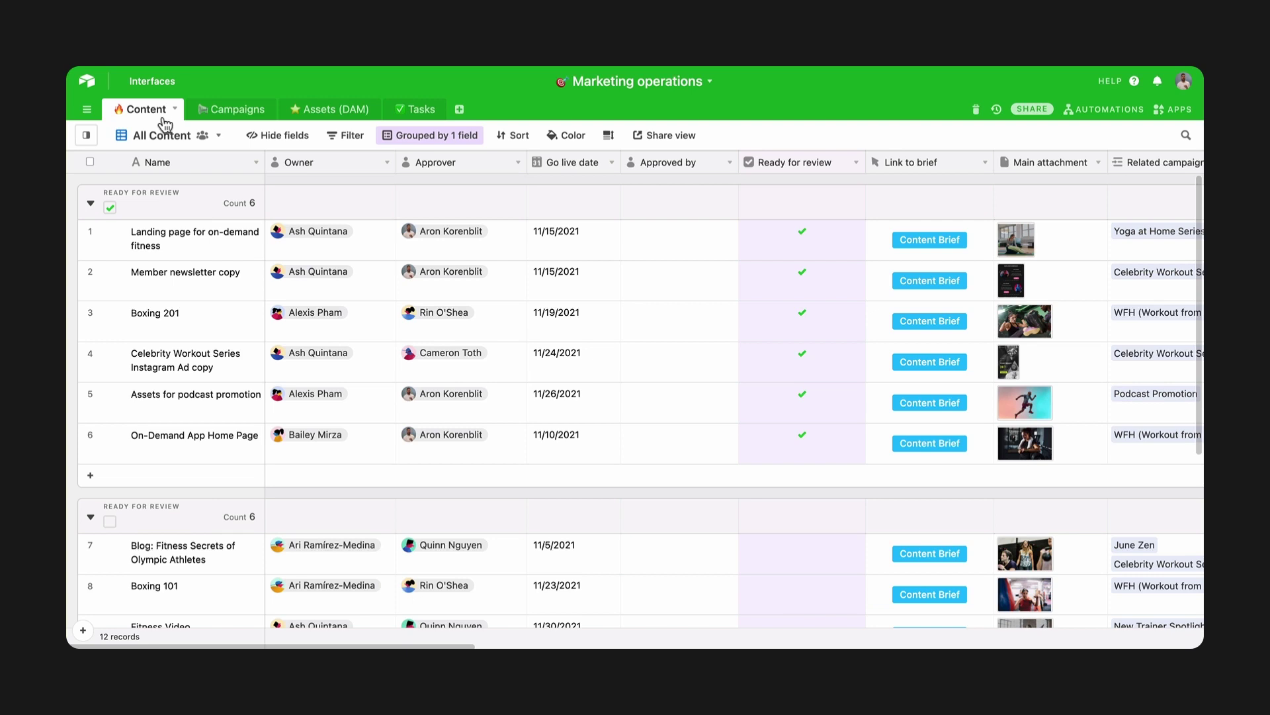
Create a new interface named 'Marketing operations' and continue to the layout step.
left_click(156, 82)
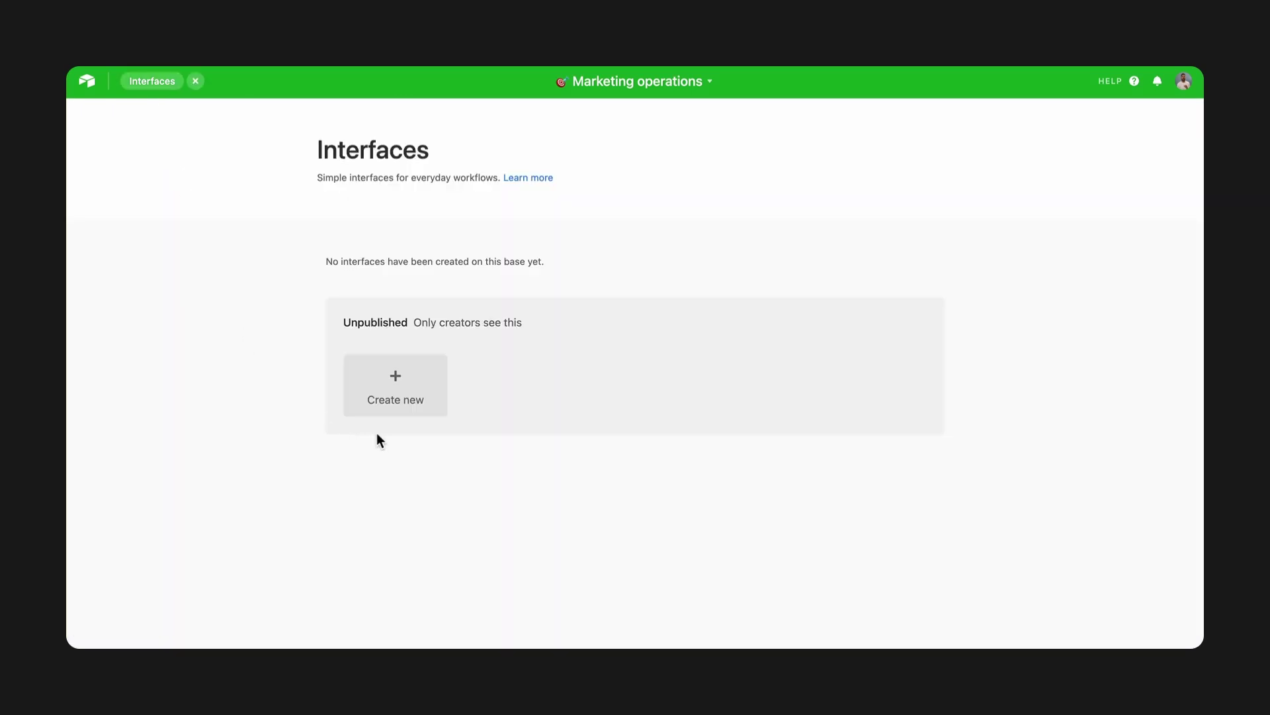
left_click(397, 409)
double_click(514, 366)
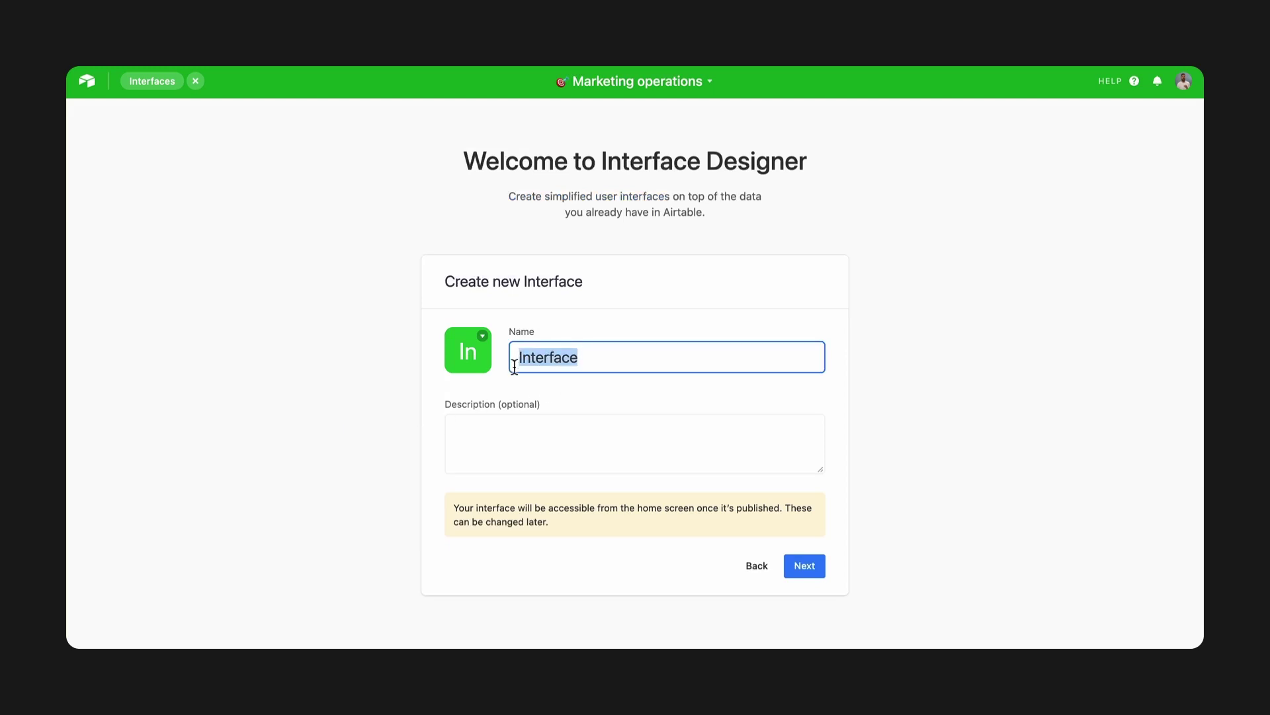
type("Marketing operations")
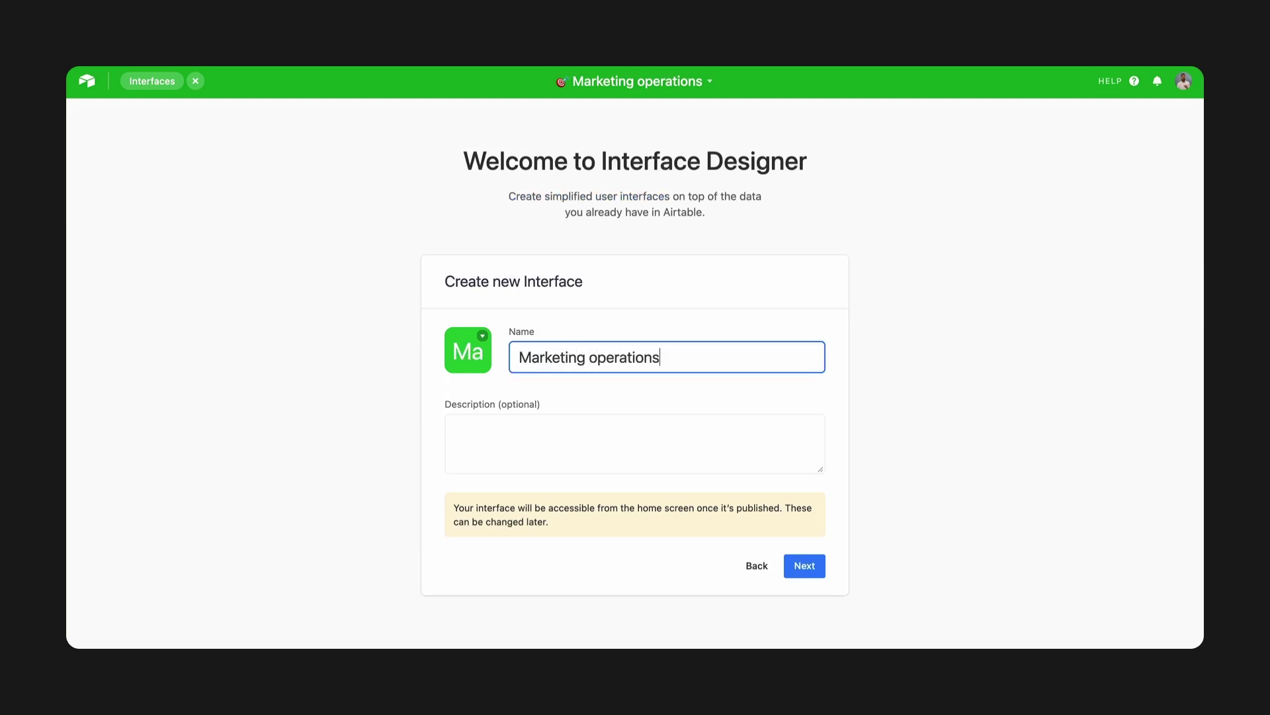
left_click(484, 336)
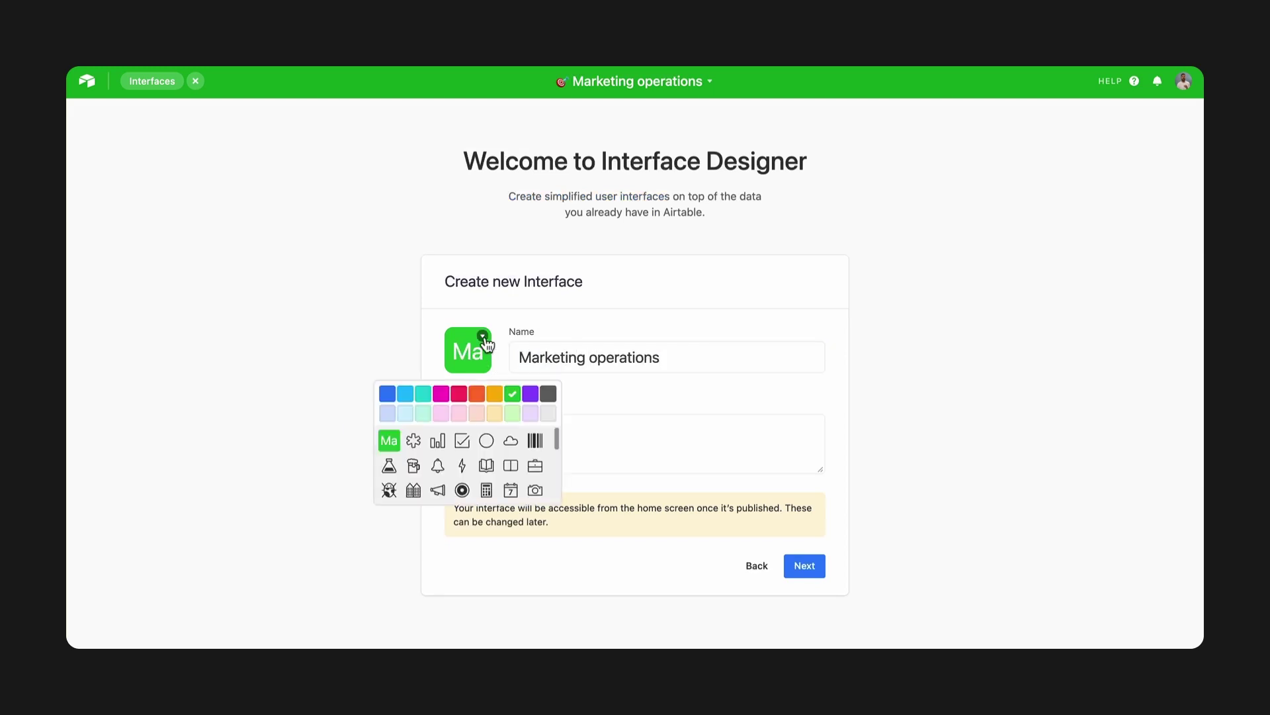
left_click(680, 559)
left_click(804, 566)
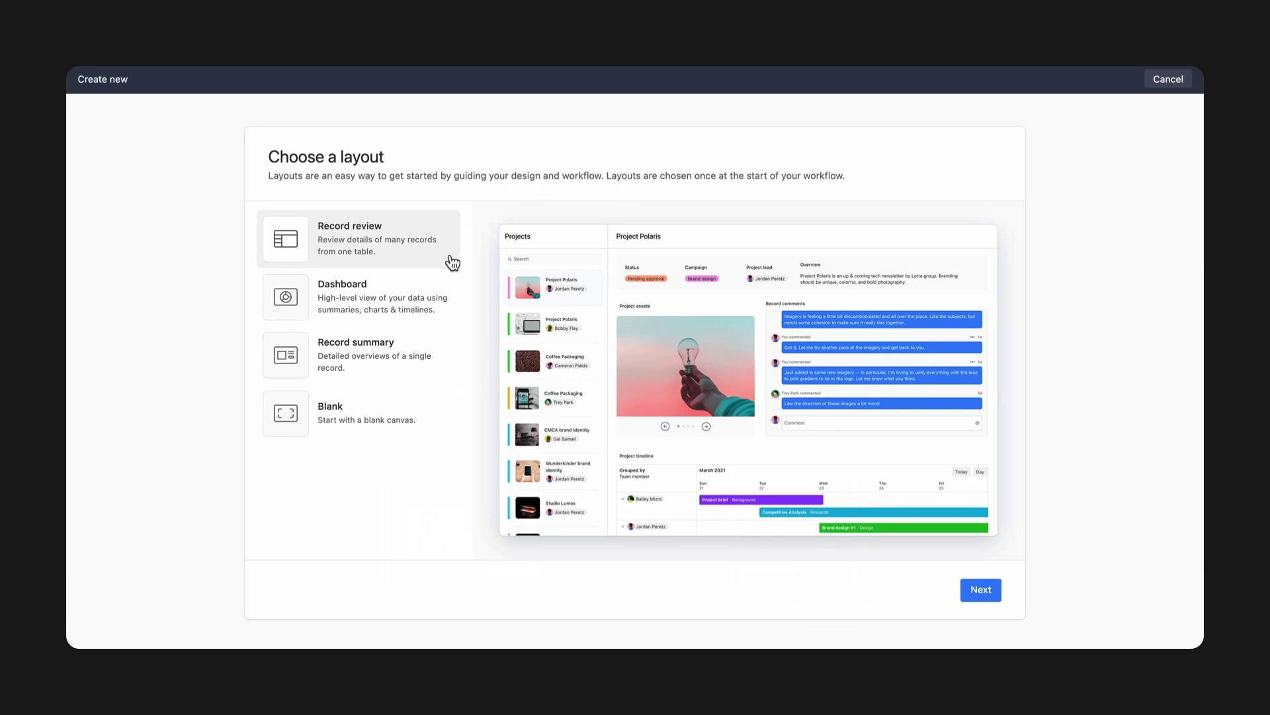
Compare the Dashboard and Record summary layouts, then pick Record review.
left_click(445, 306)
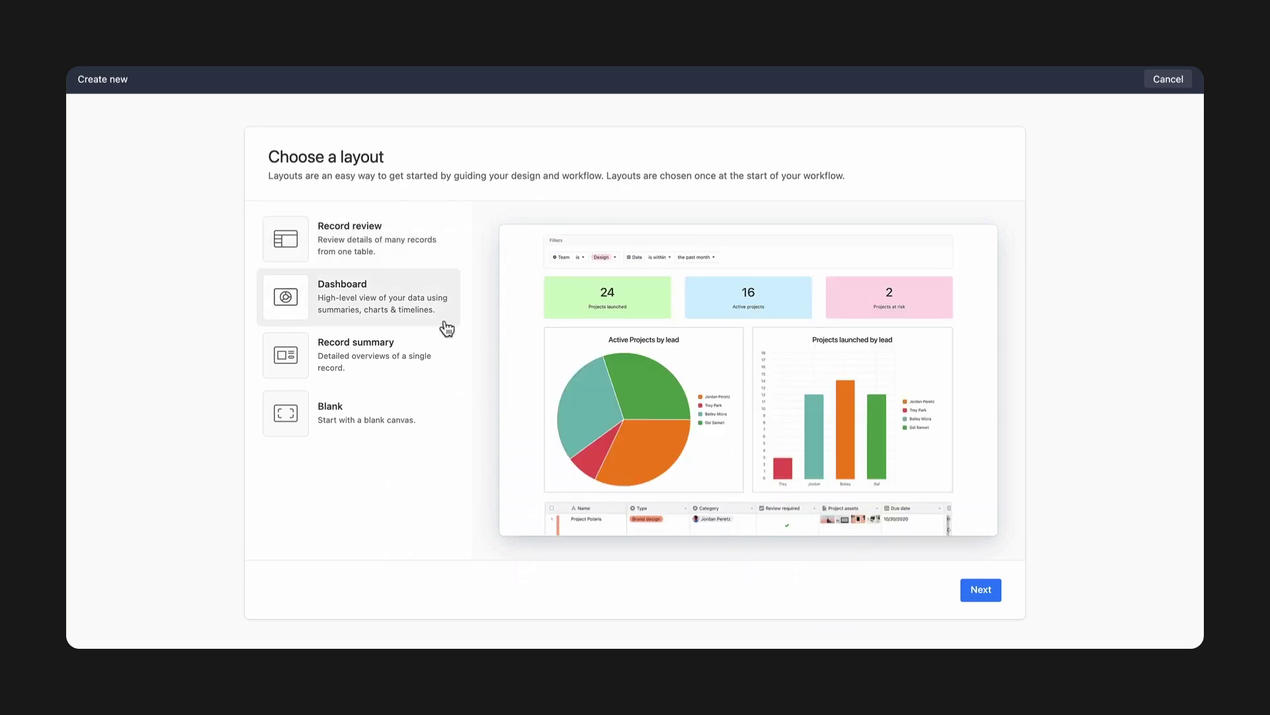
left_click(446, 351)
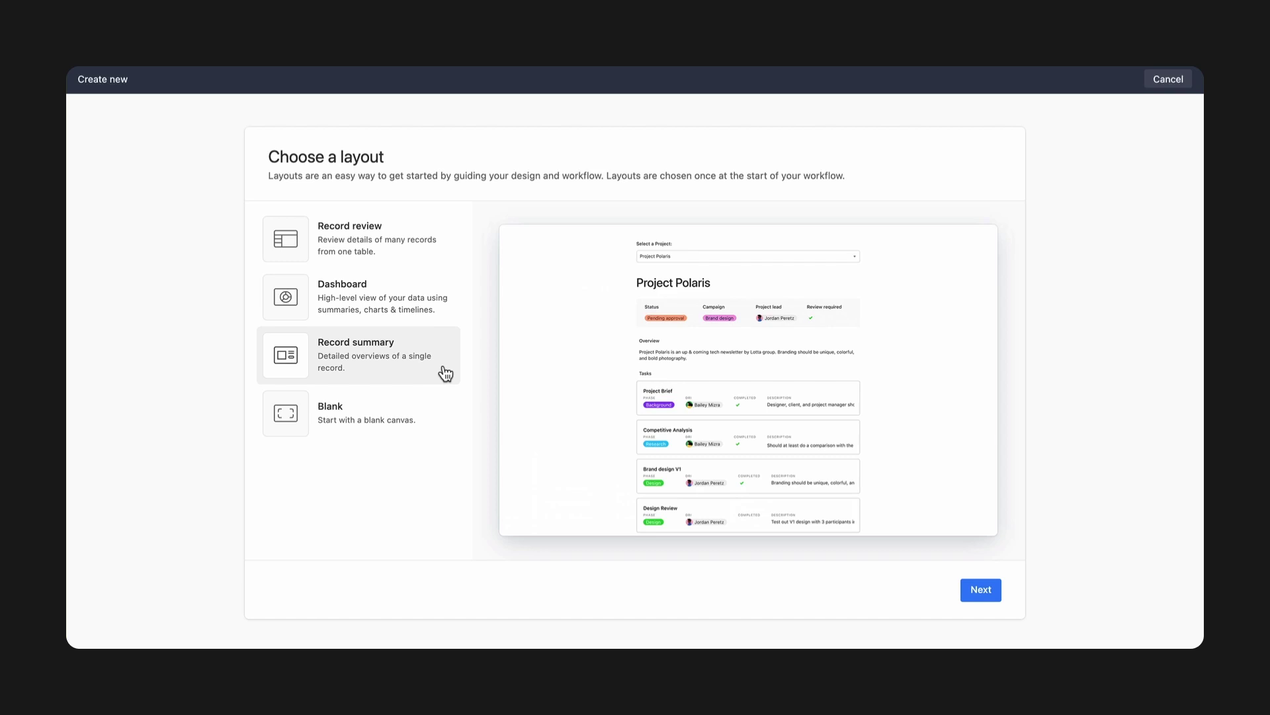
left_click(443, 261)
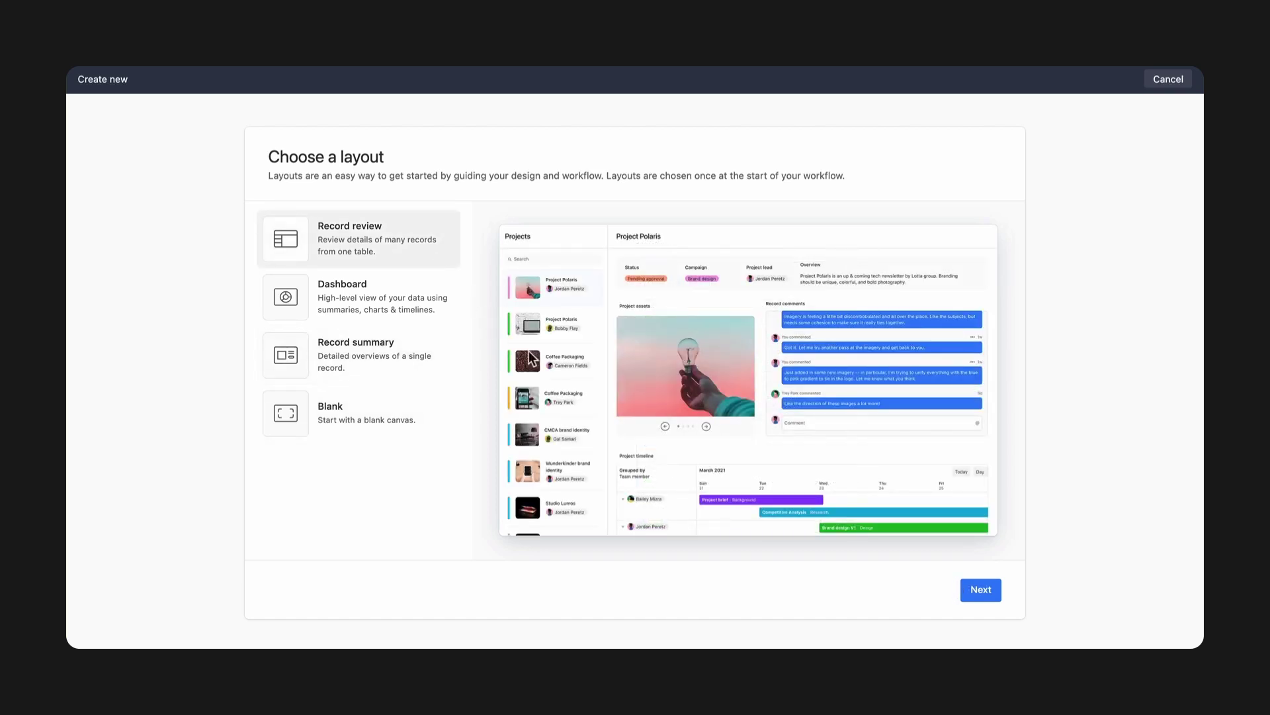
left_click(976, 603)
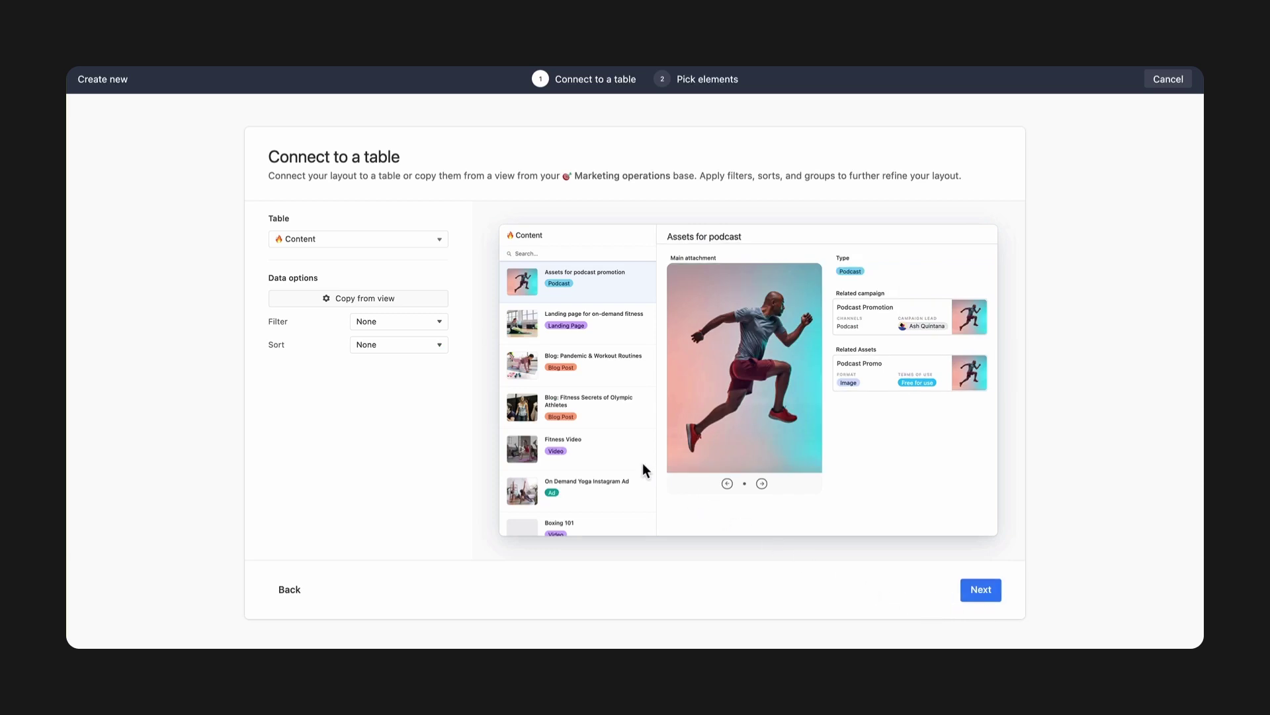
Keep Content as the table connected to the review layout.
left_click(443, 248)
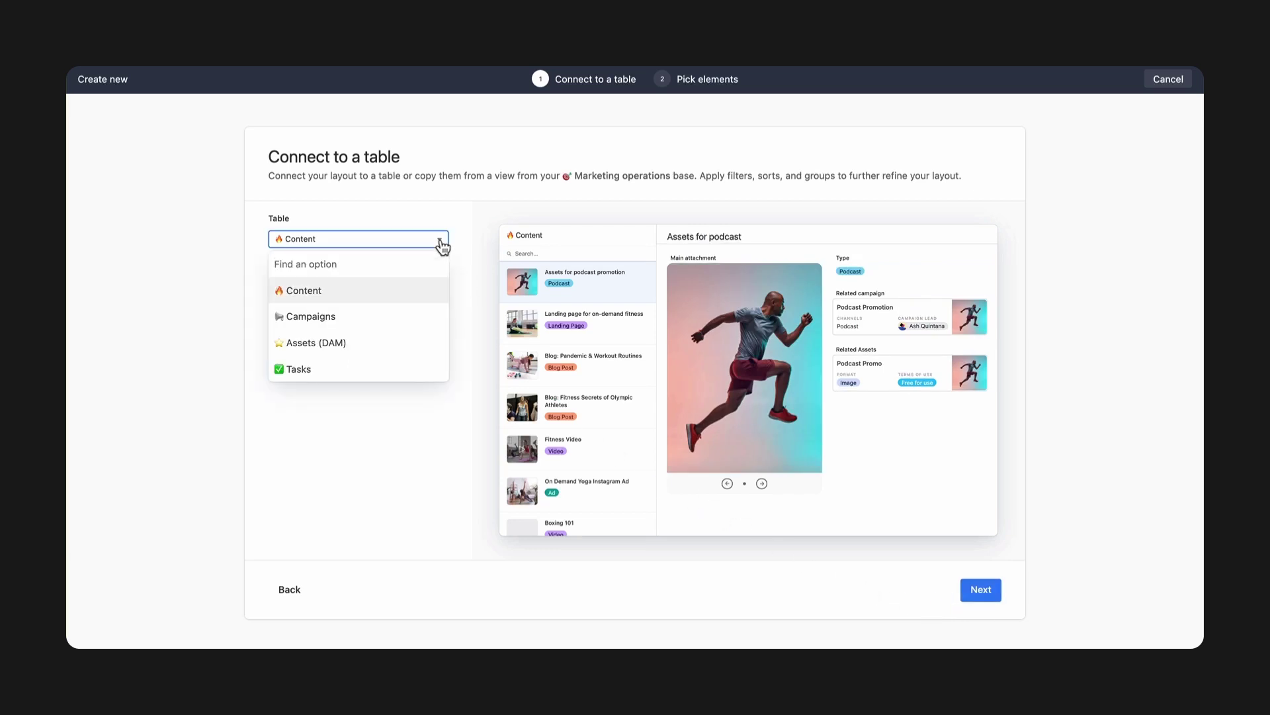
left_click(443, 248)
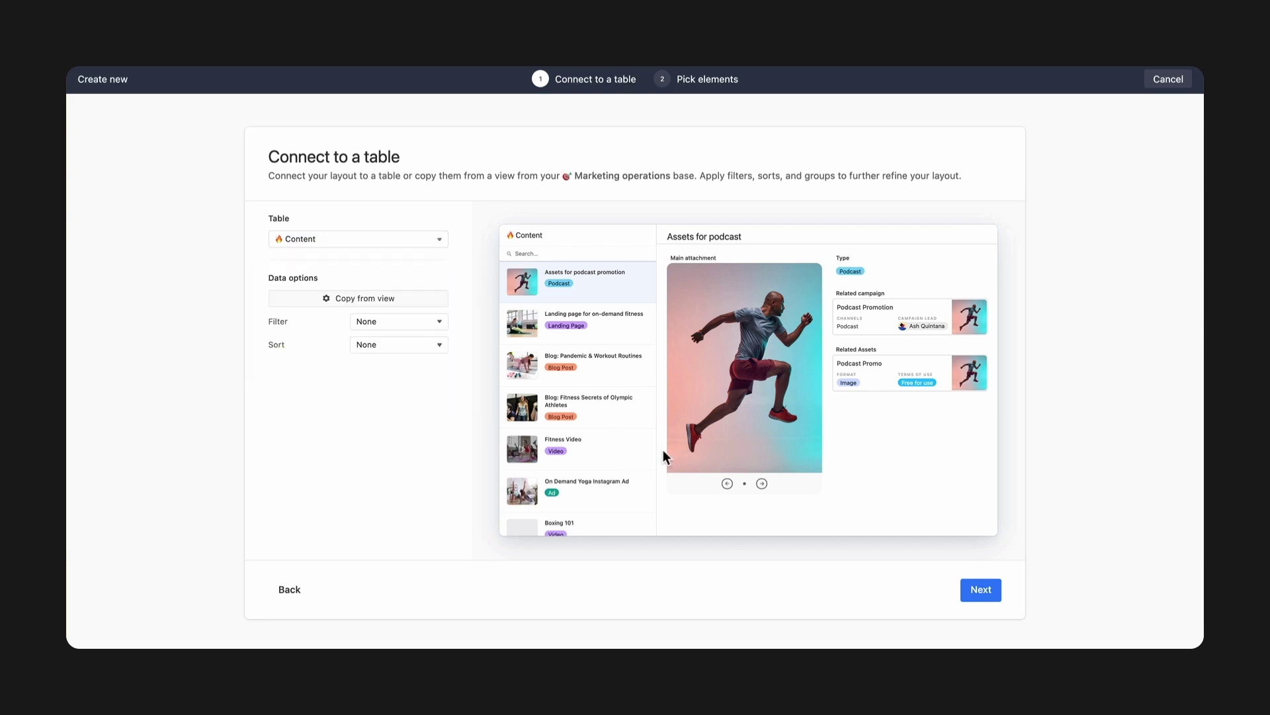
Turn on the Go live date and Approved by fields in Pick elements.
left_click(978, 599)
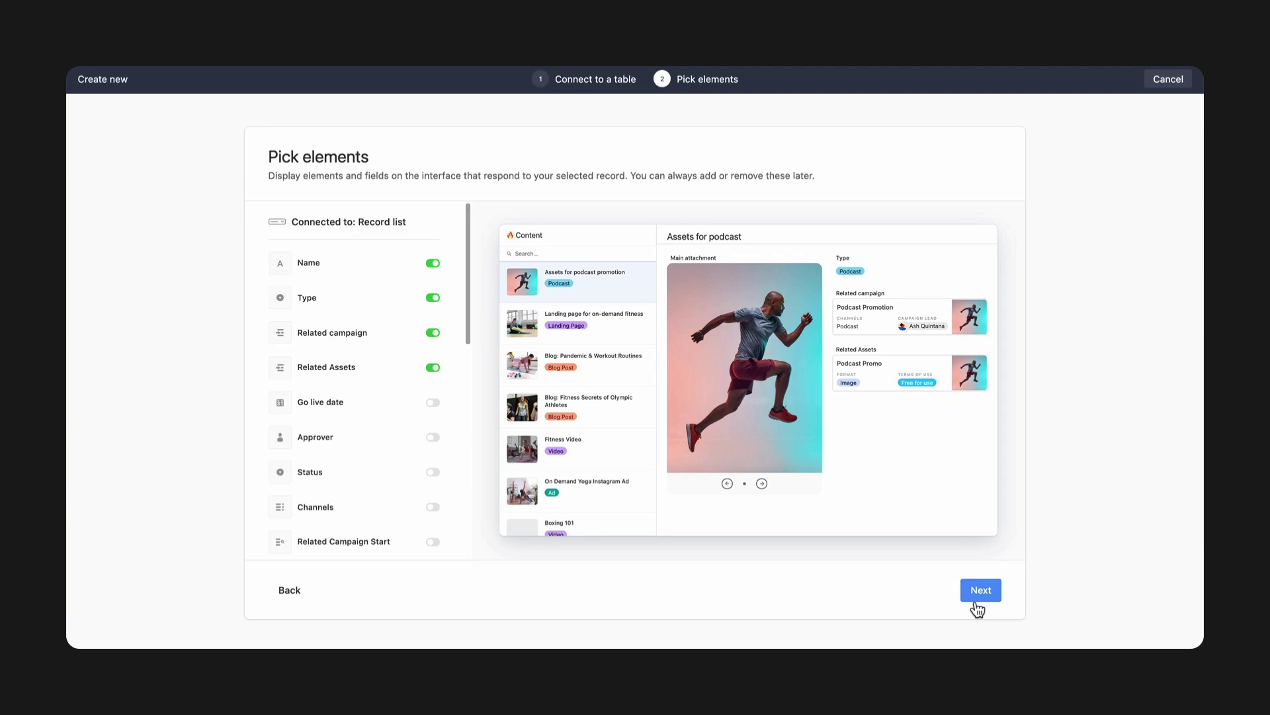
left_click(434, 403)
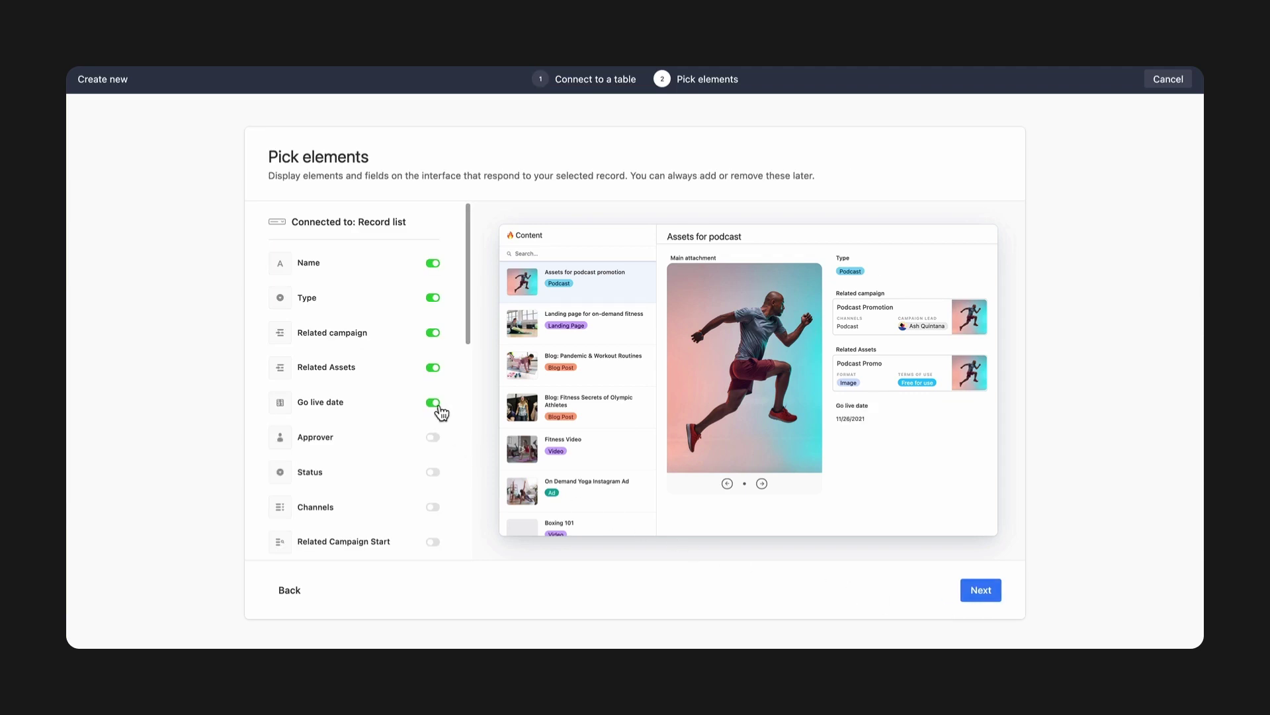
left_click_drag(469, 337, 469, 517)
left_click(434, 411)
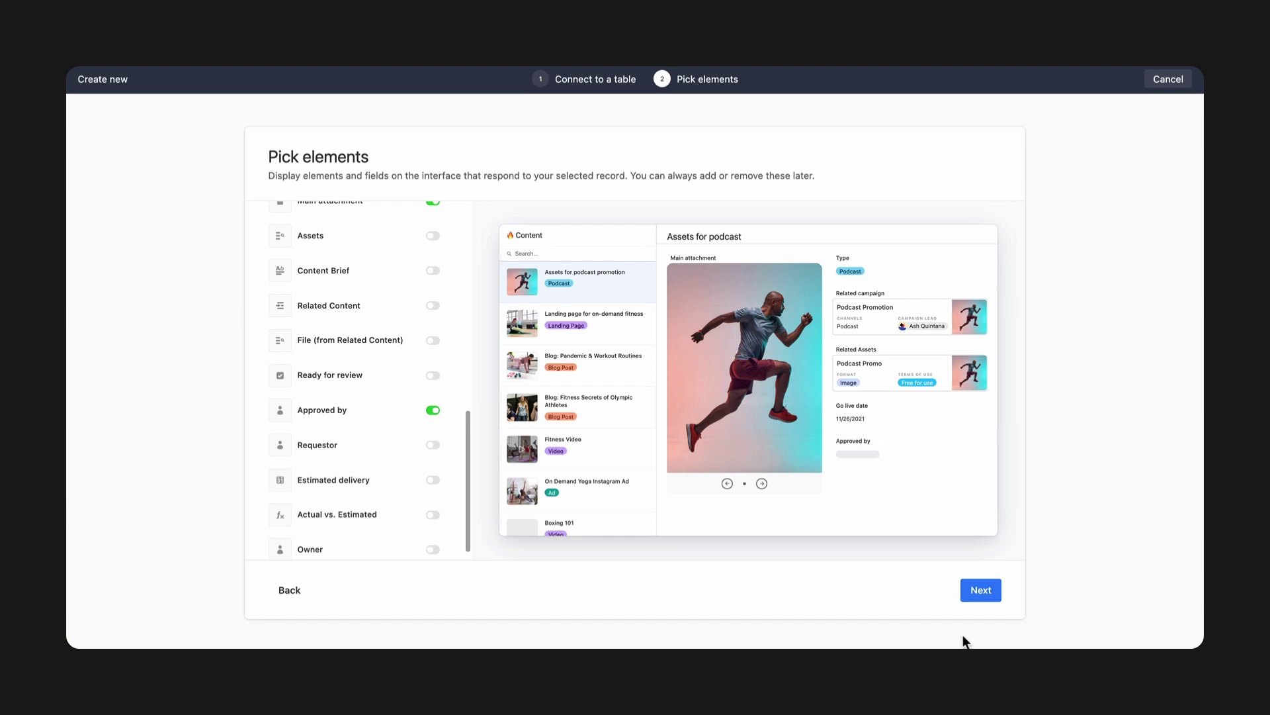
Enter 'Content approval' as the page name and 'Review & approve content' as its description.
left_click(978, 594)
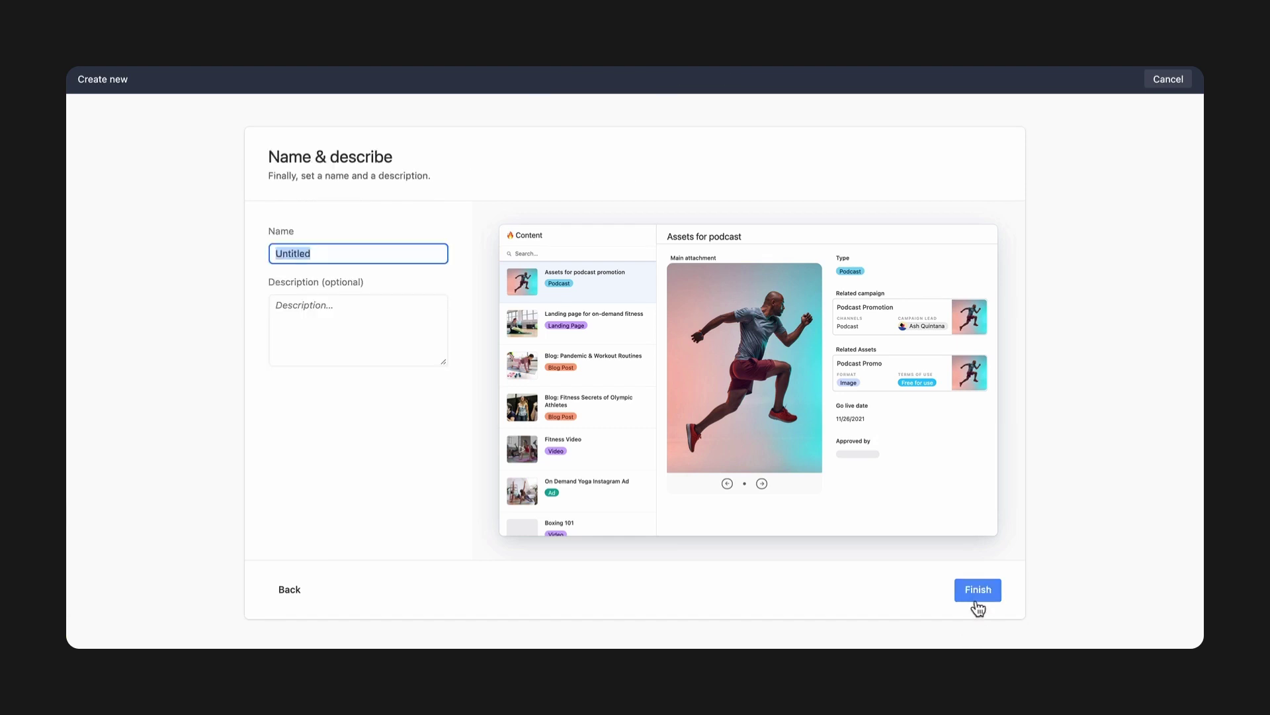
type("Content approval")
left_click(391, 346)
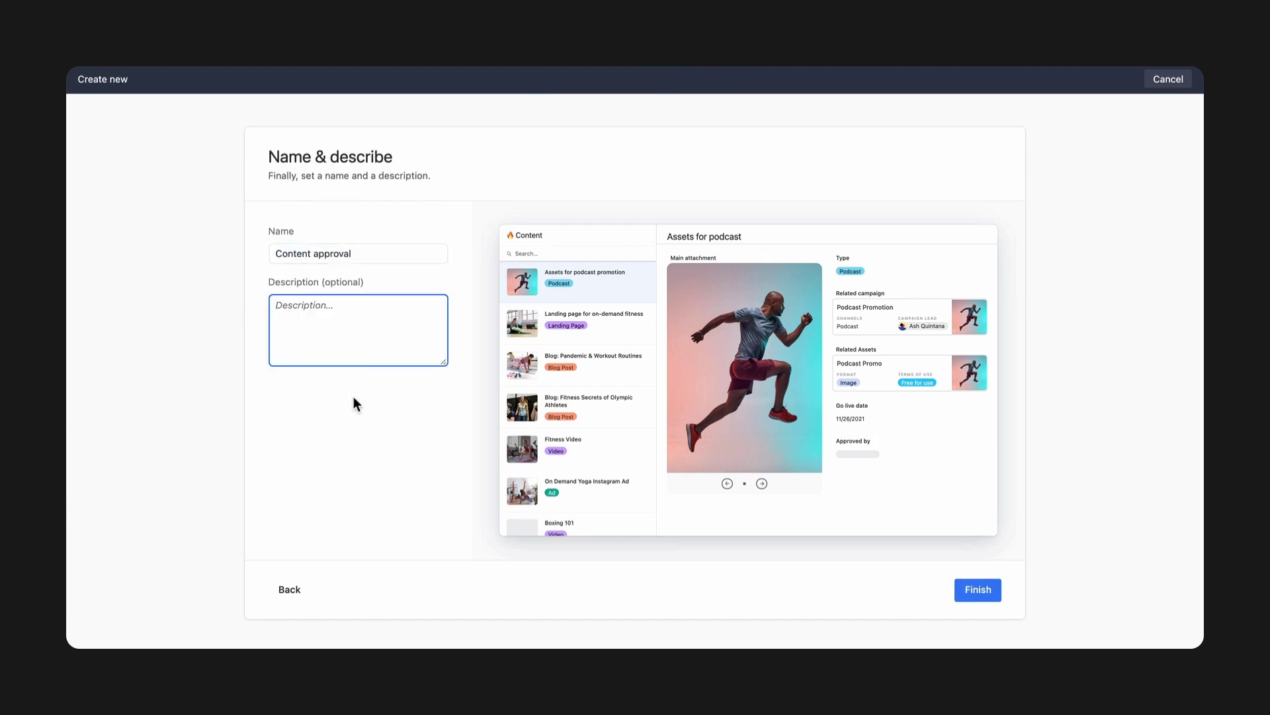
type("Review & approve content")
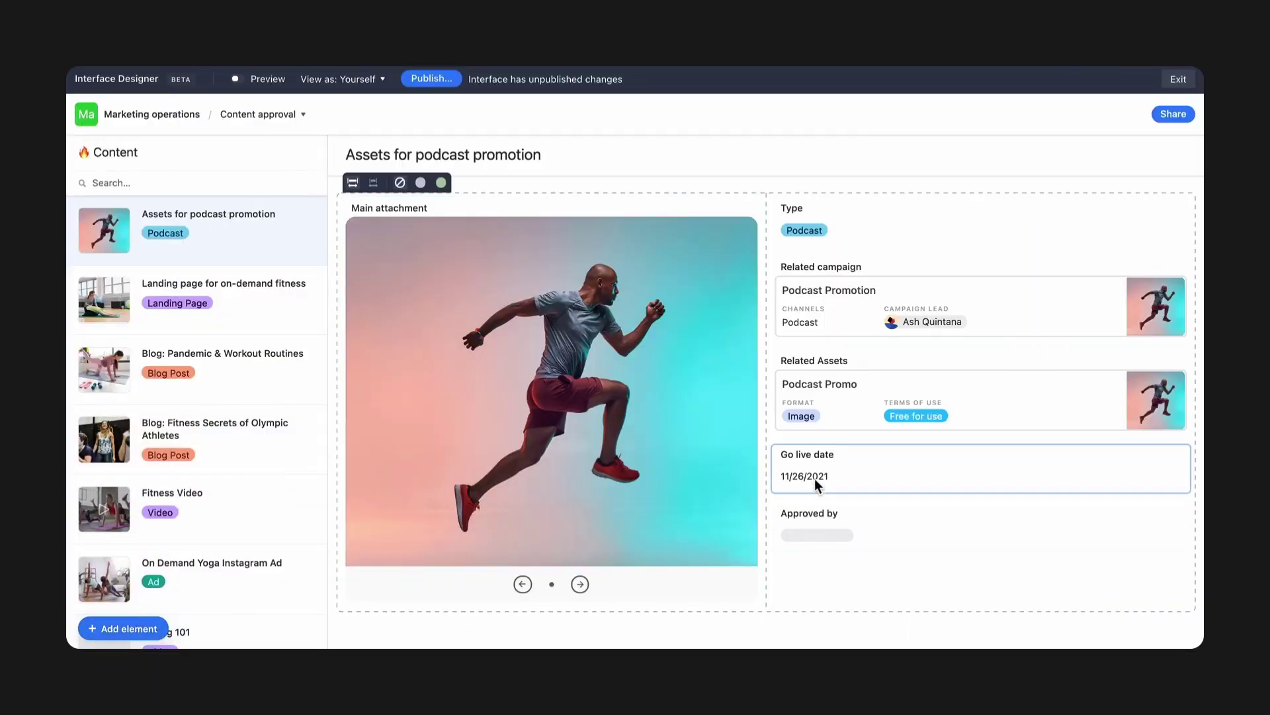
Move Go live date and Approved by up into the top row beside Type.
left_click_drag(815, 479, 787, 257)
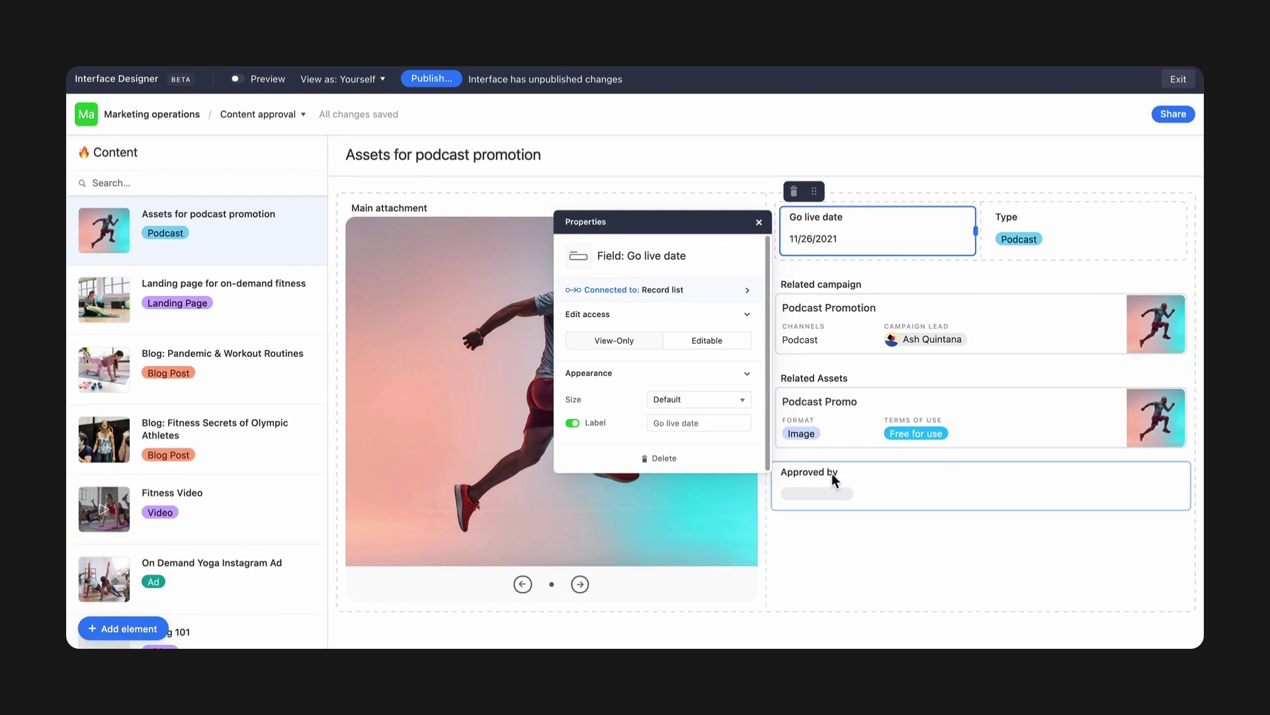
left_click_drag(832, 474, 1085, 249)
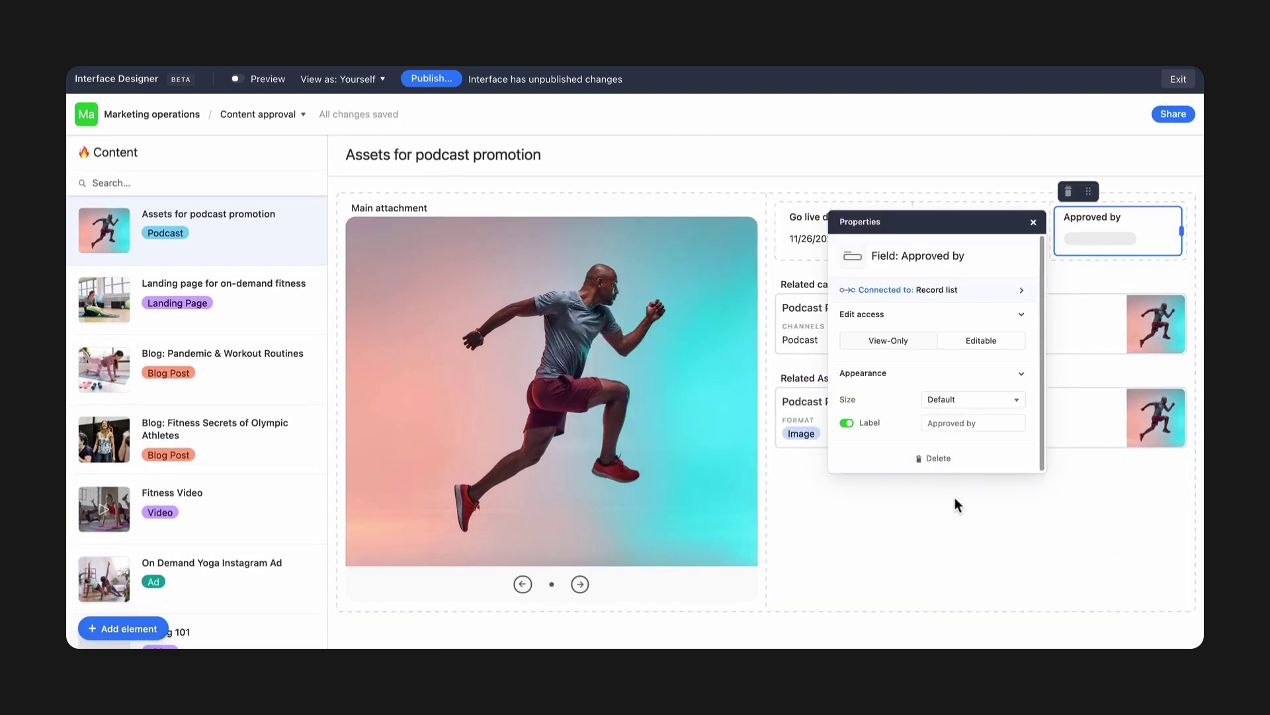
left_click(832, 632)
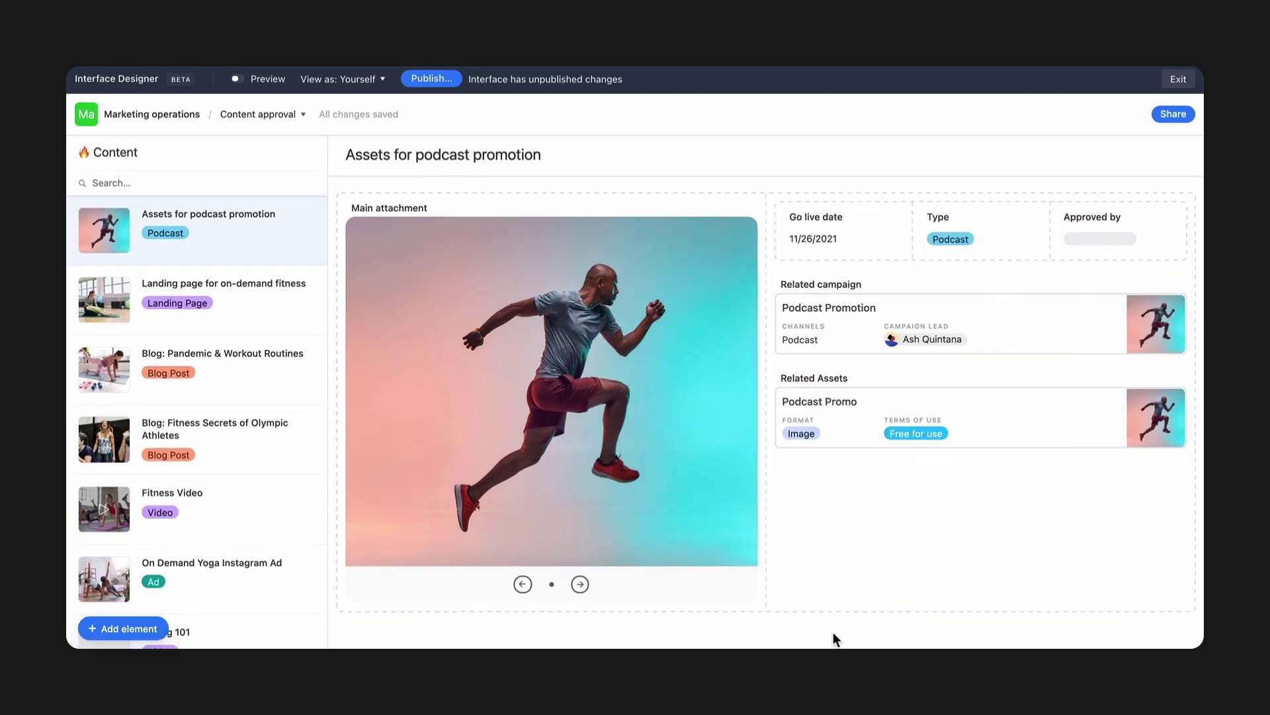
left_click(302, 260)
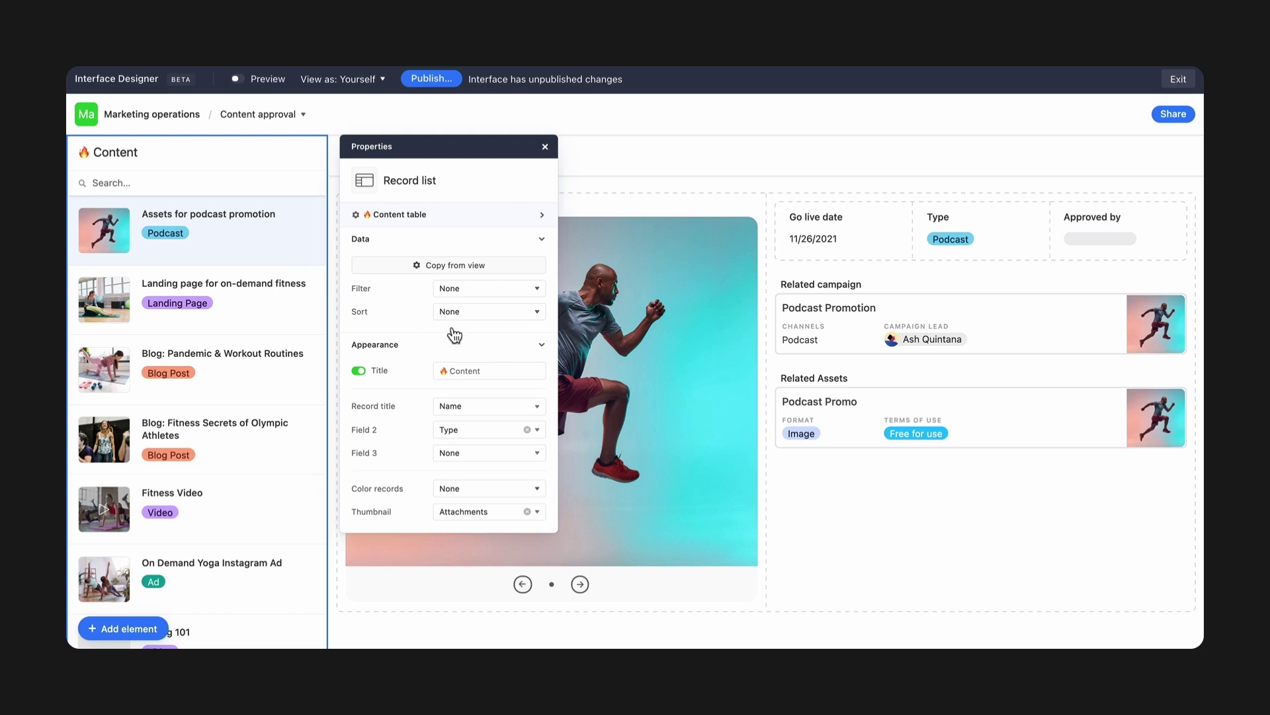
Filter the record list to records where Ready for review is checked.
left_click(538, 291)
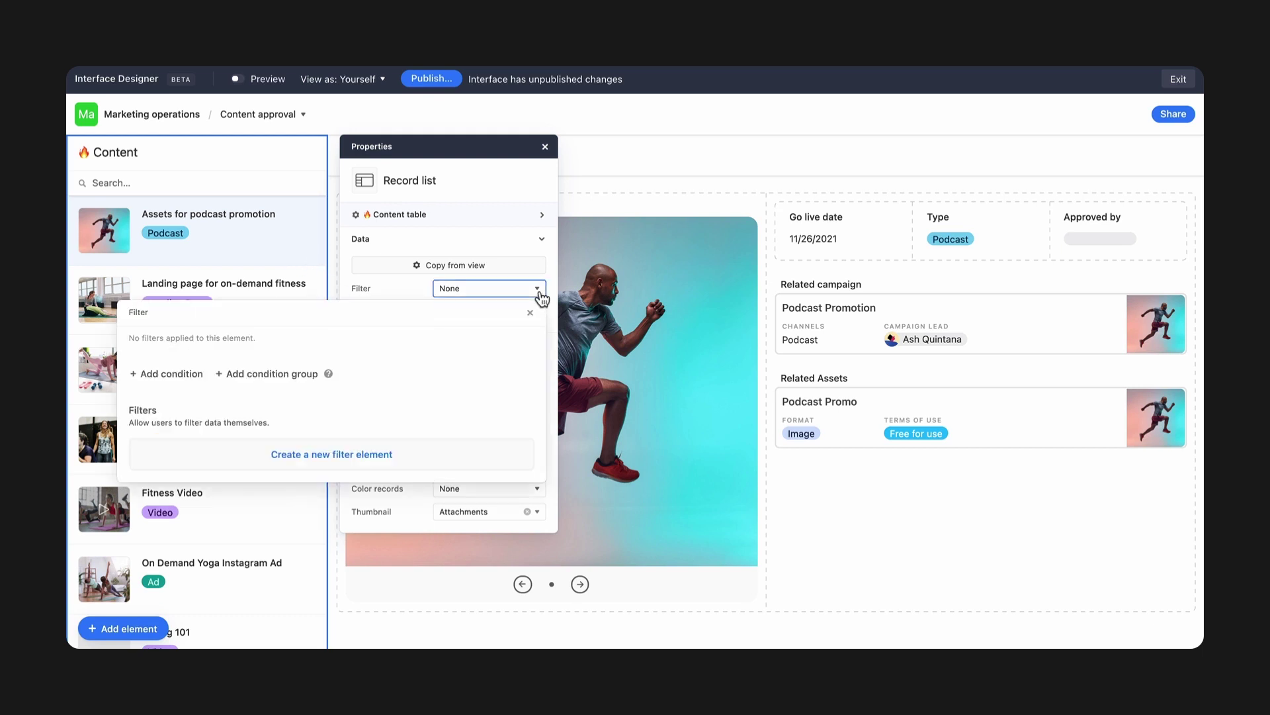
left_click(174, 374)
left_click(259, 360)
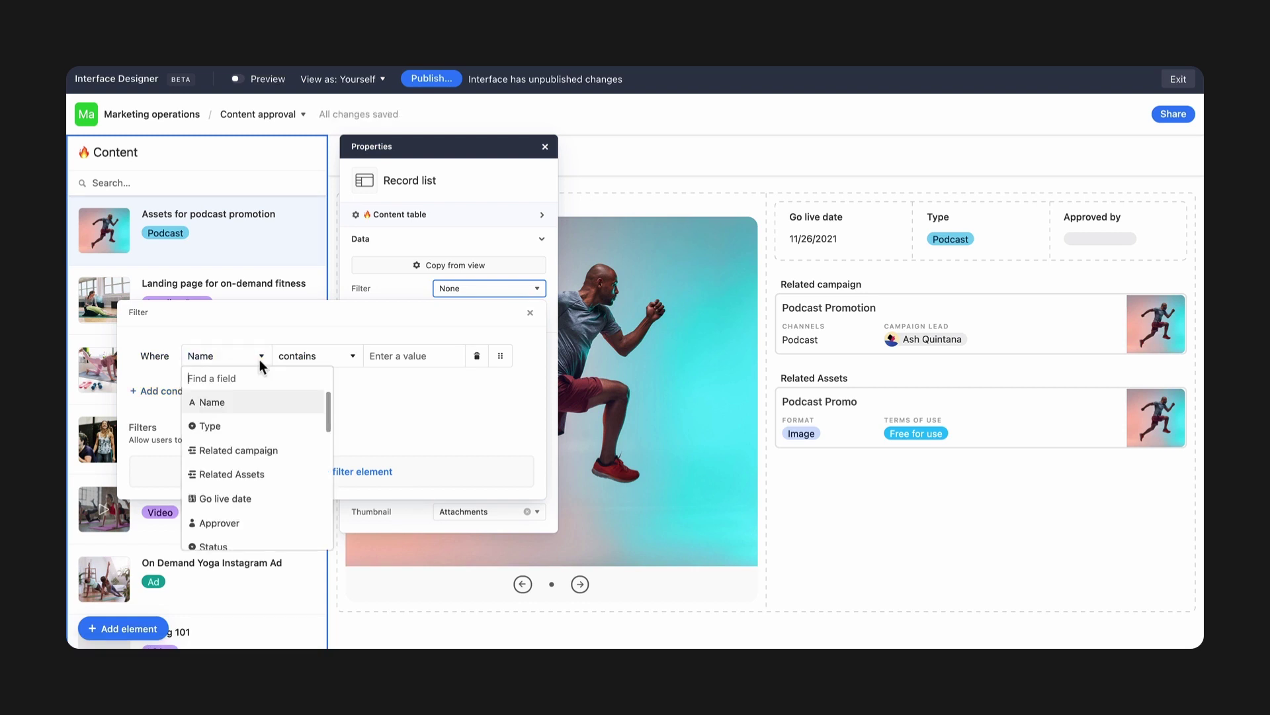
type("read")
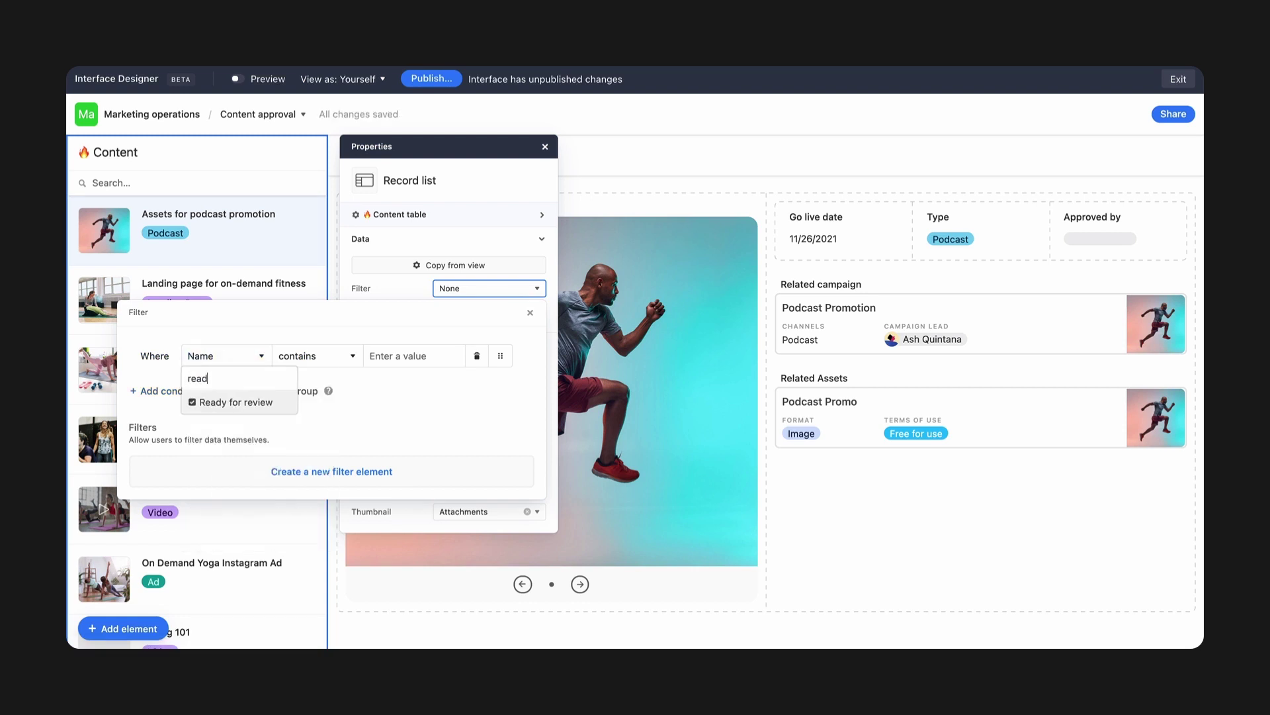
left_click(244, 401)
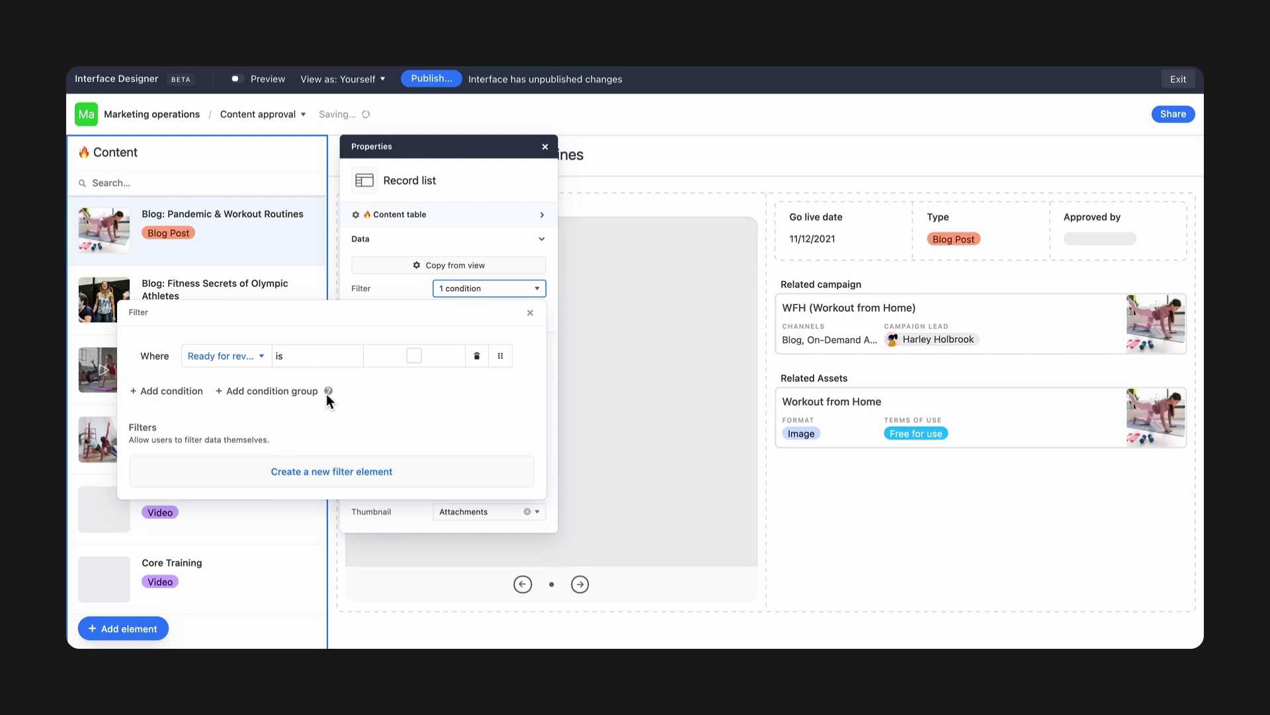
left_click(414, 356)
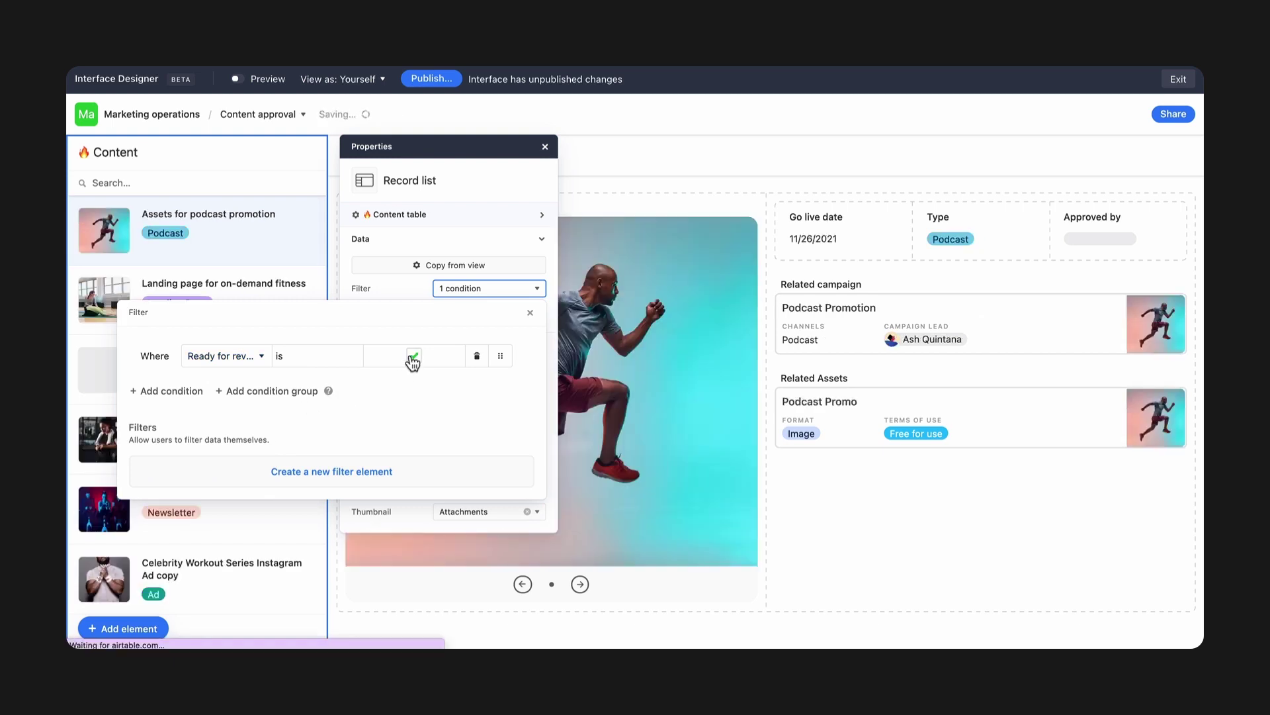
Add a second filter condition: Approver is Current user.
left_click(174, 392)
left_click(228, 383)
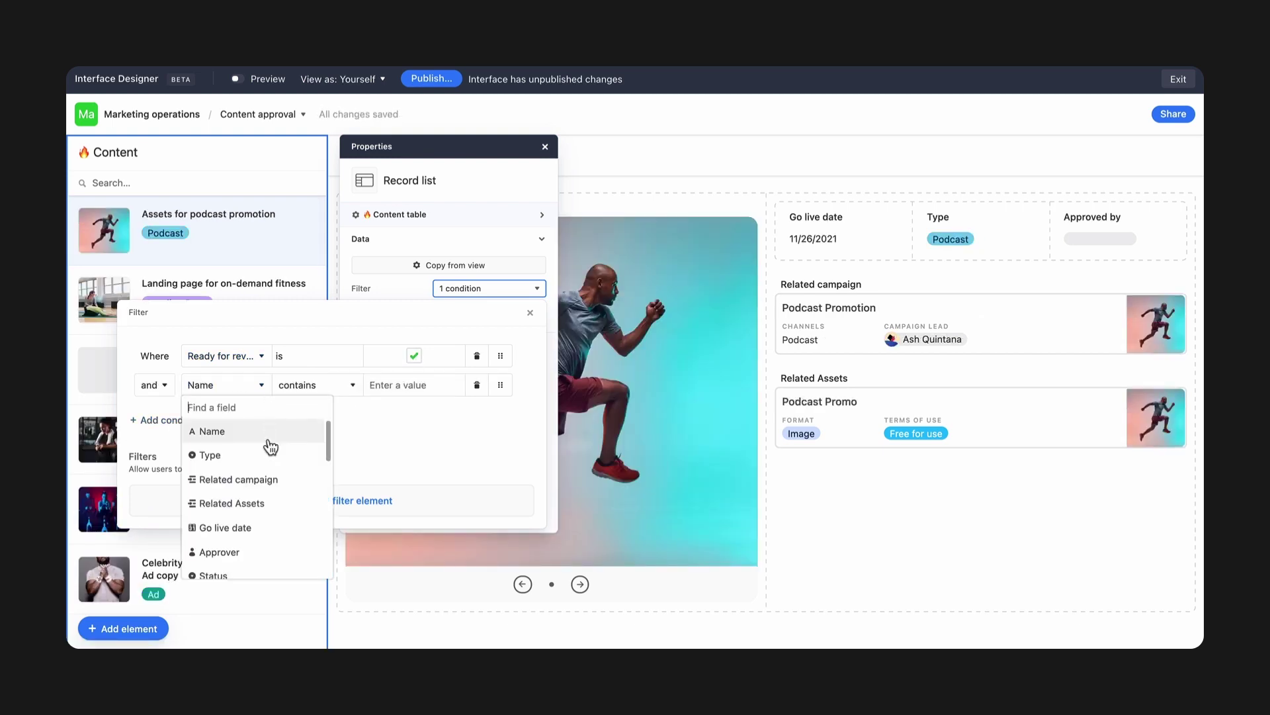
left_click(268, 550)
left_click(708, 385)
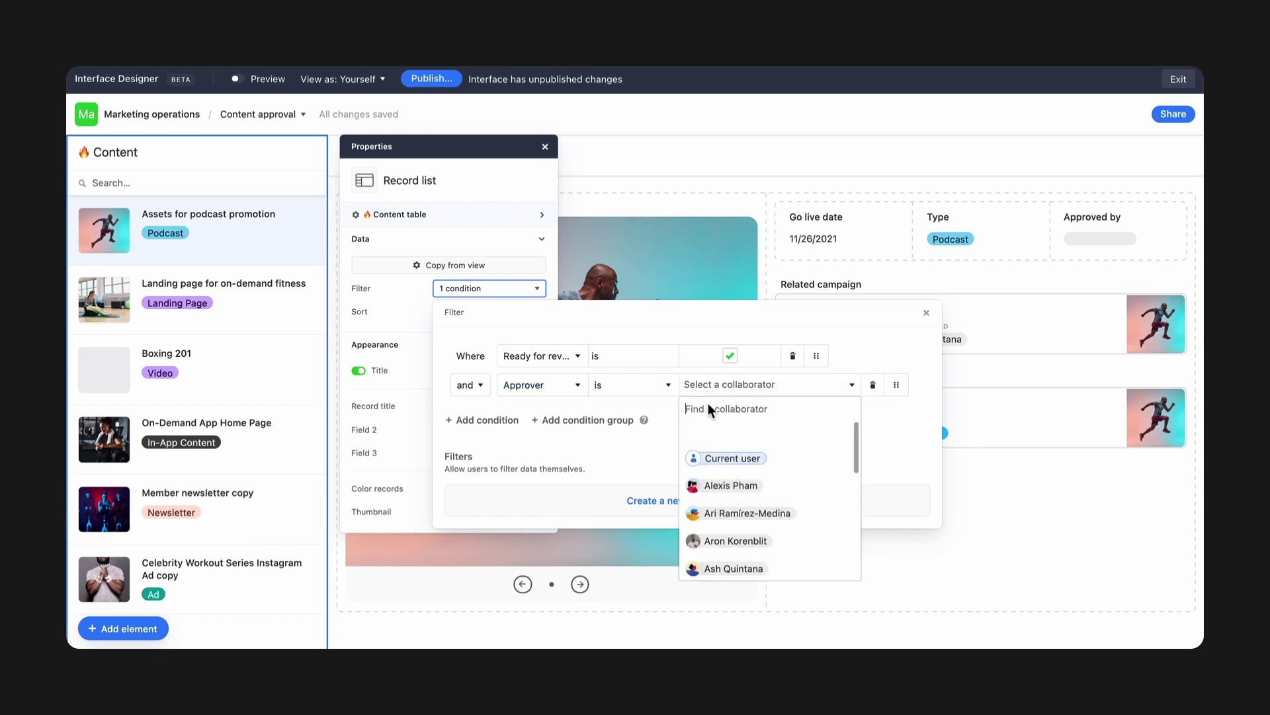
left_click(716, 455)
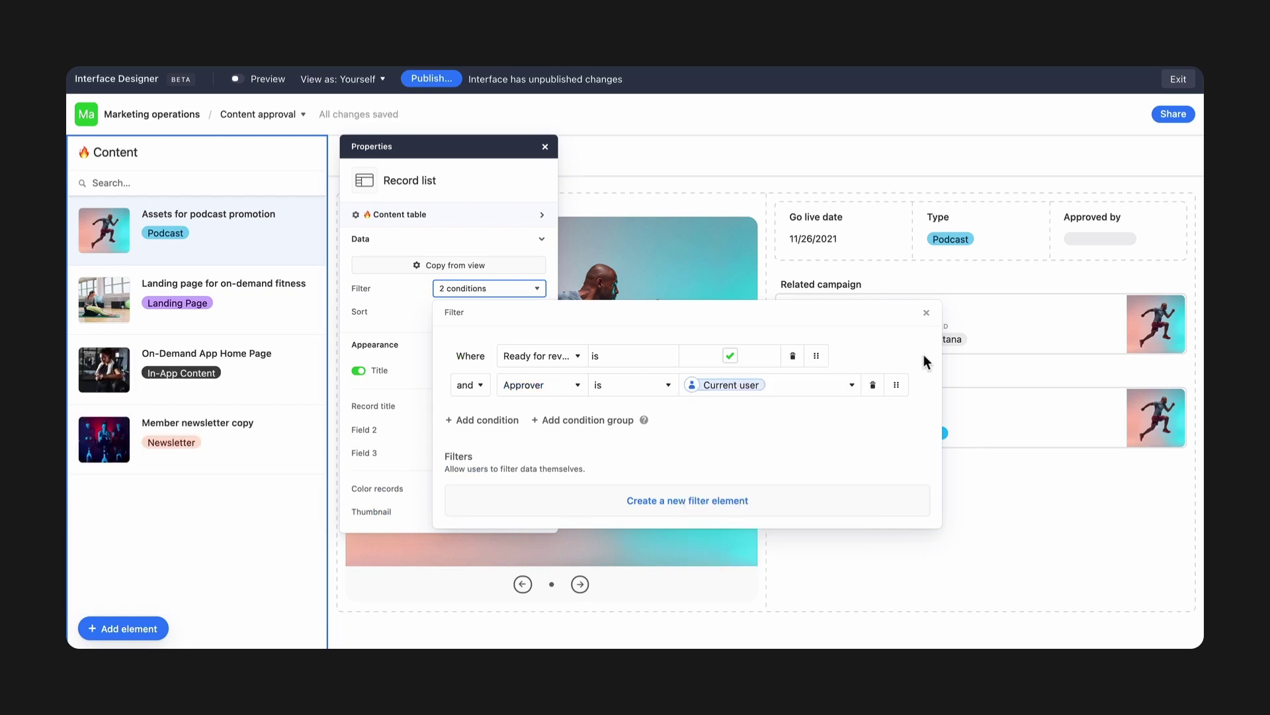
Set the Approved by field element's edit access to Editable.
left_click(927, 317)
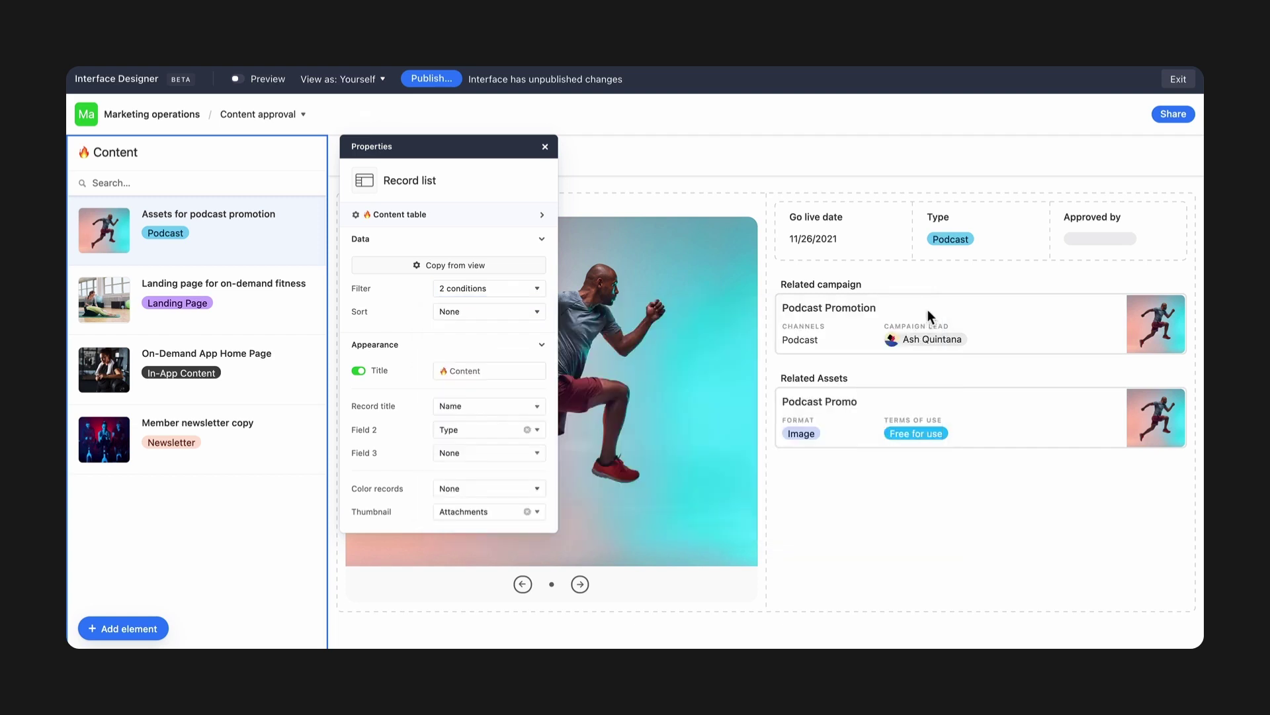
left_click(1059, 248)
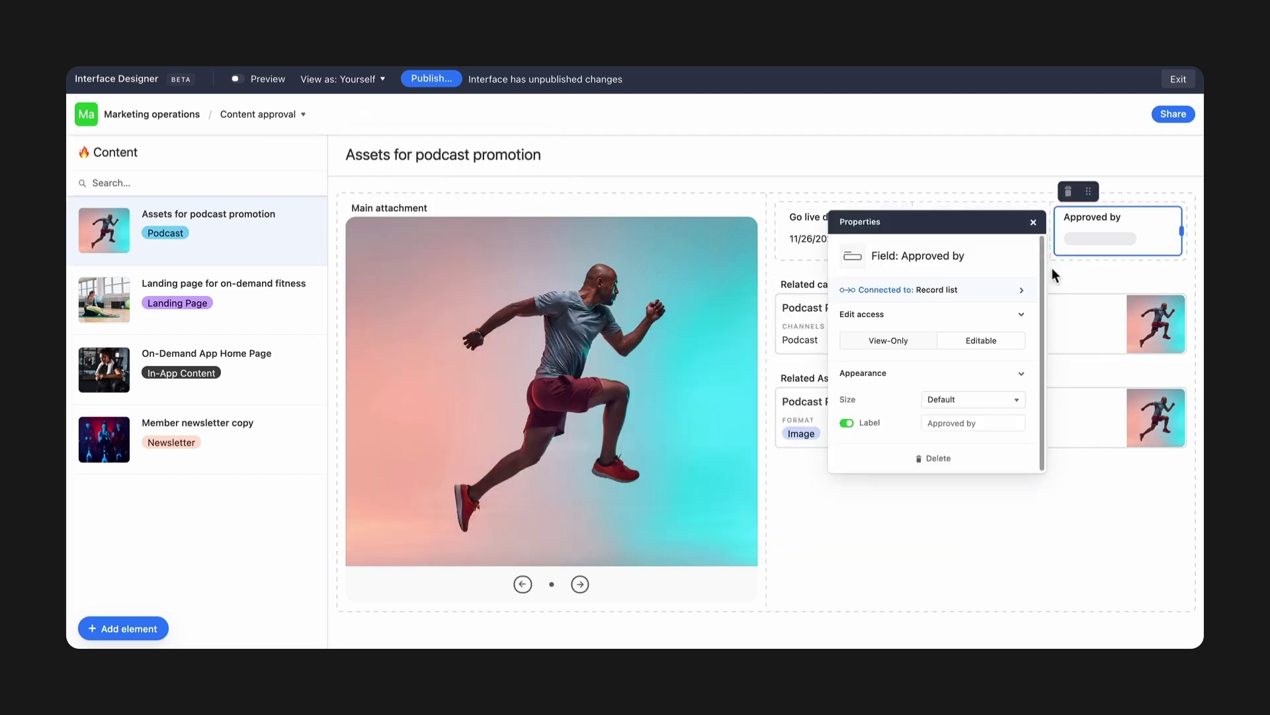
left_click(1000, 347)
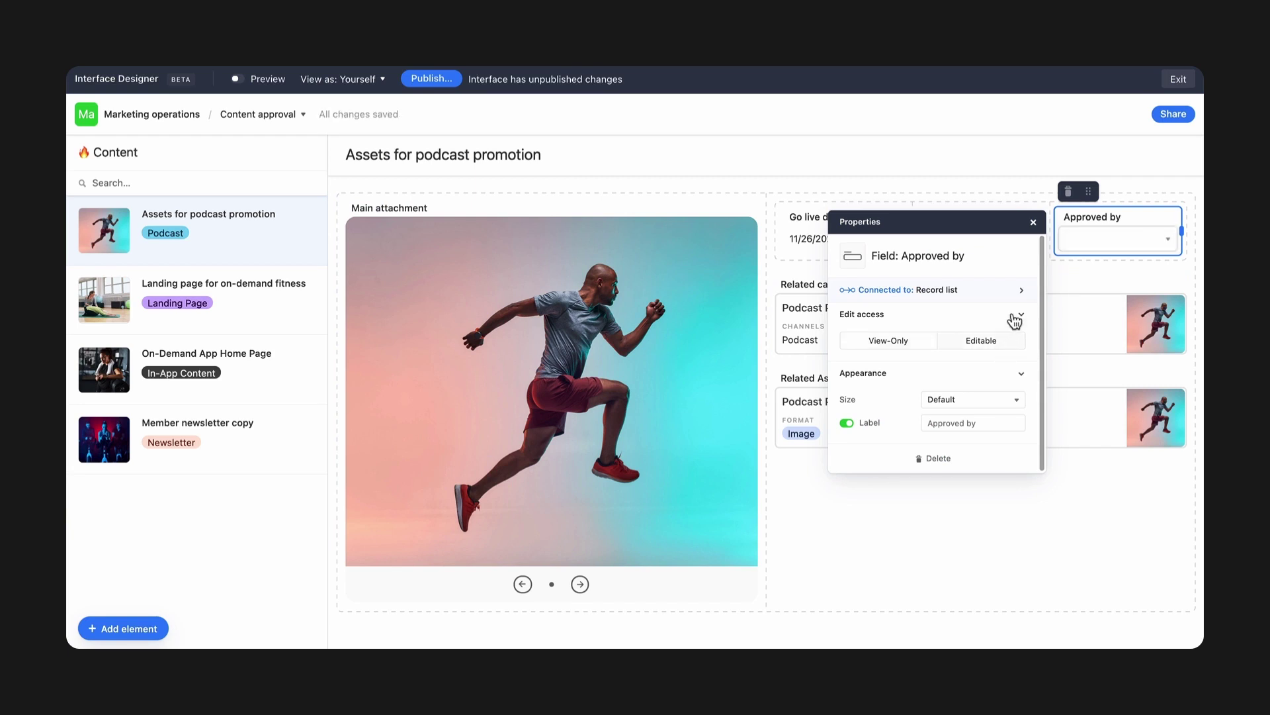
left_click(1033, 223)
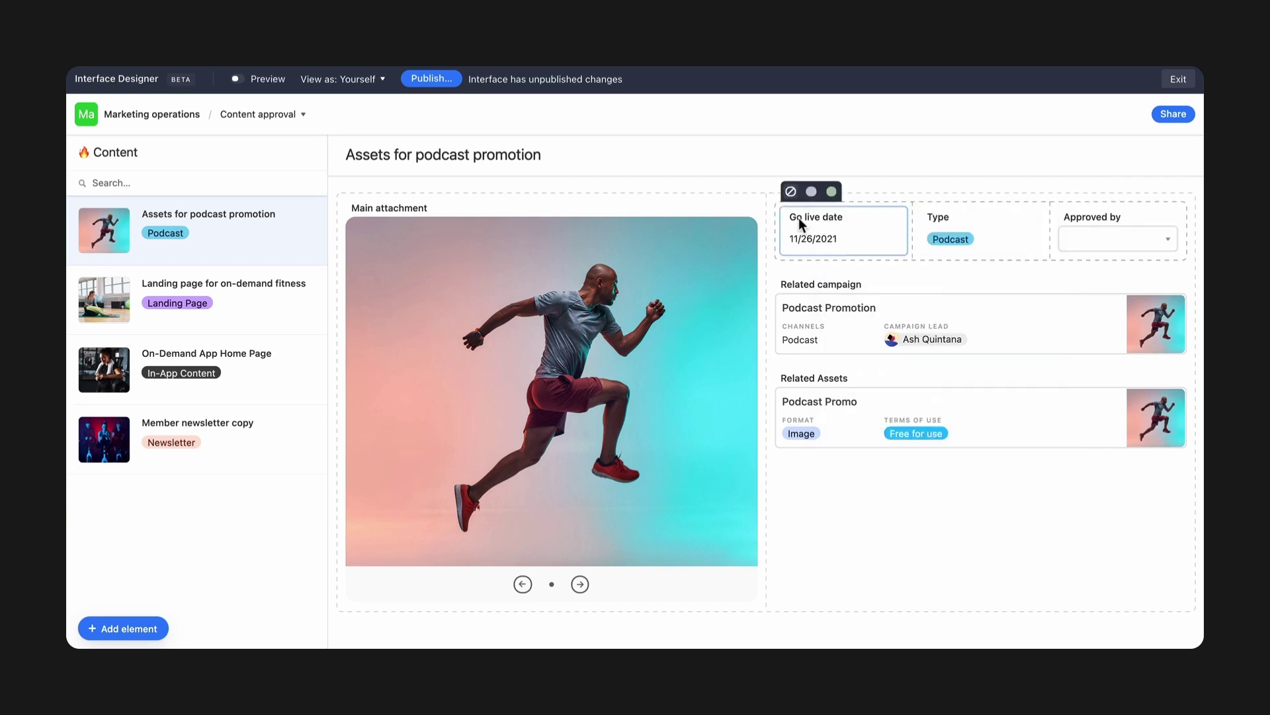
In preview, comment 'Can we change this to "join today"?' on the landing page image's JOIN NOW area.
left_click(237, 79)
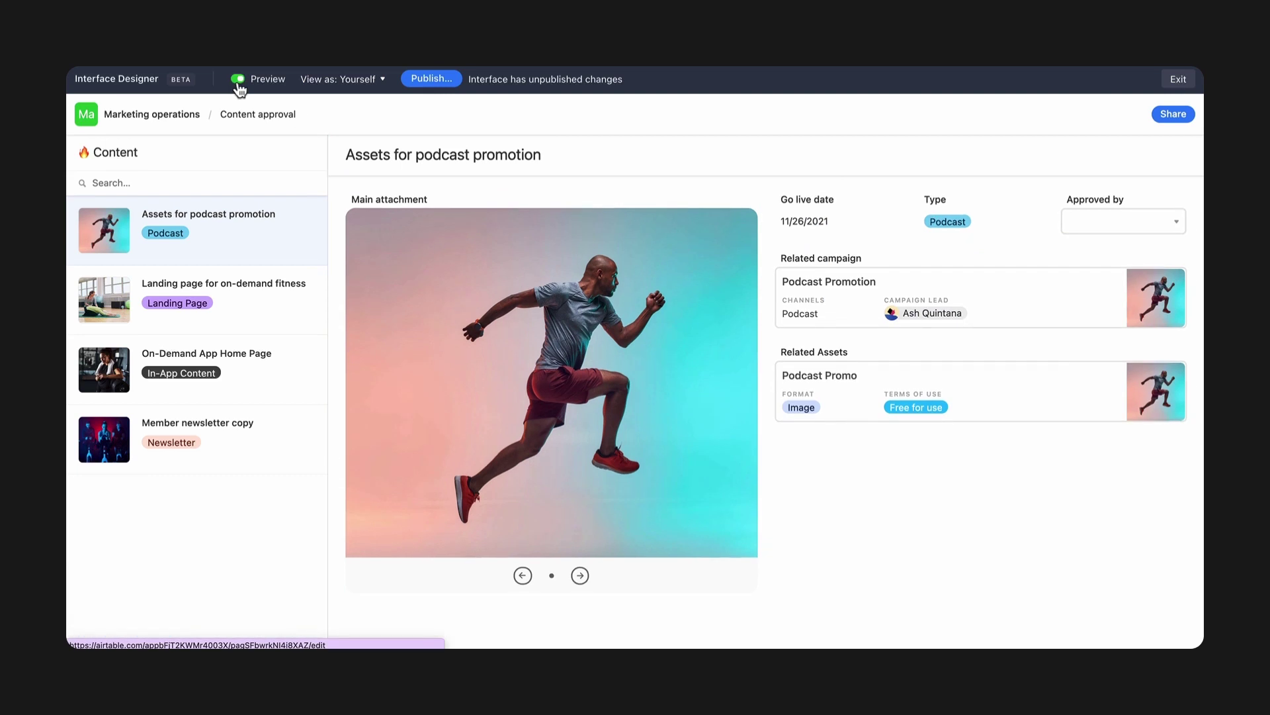
left_click(243, 309)
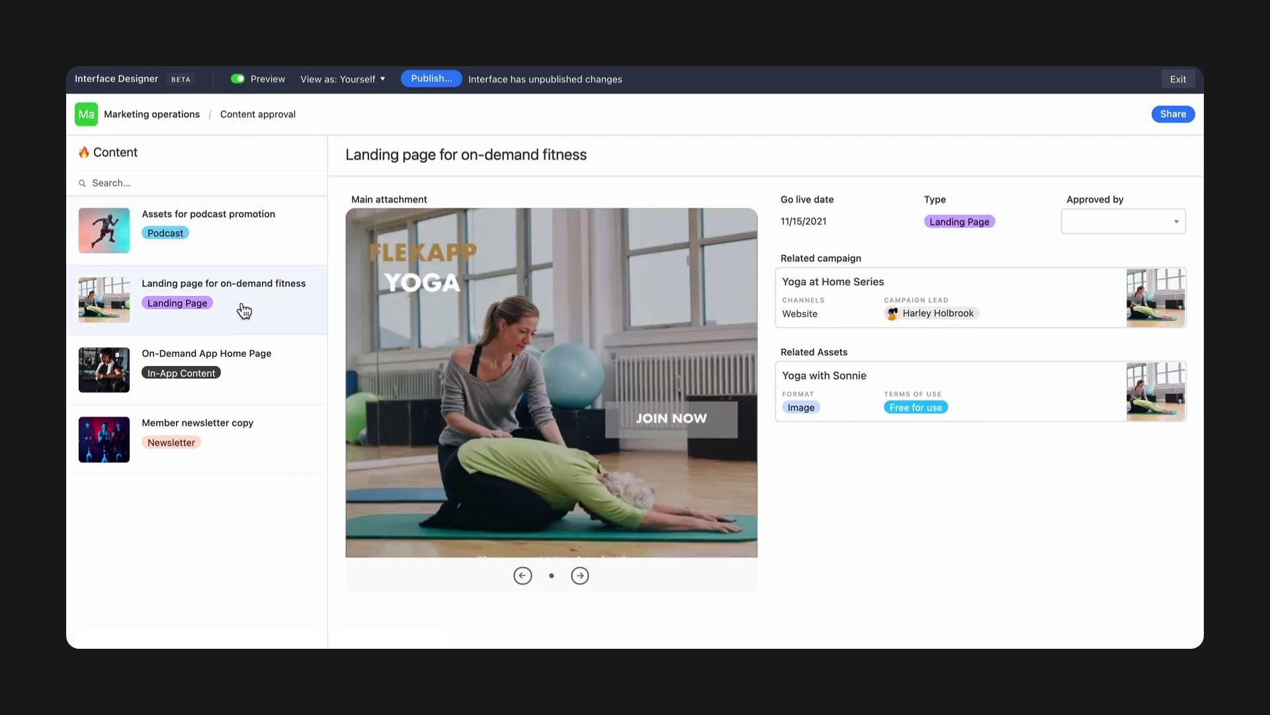
left_click(378, 354)
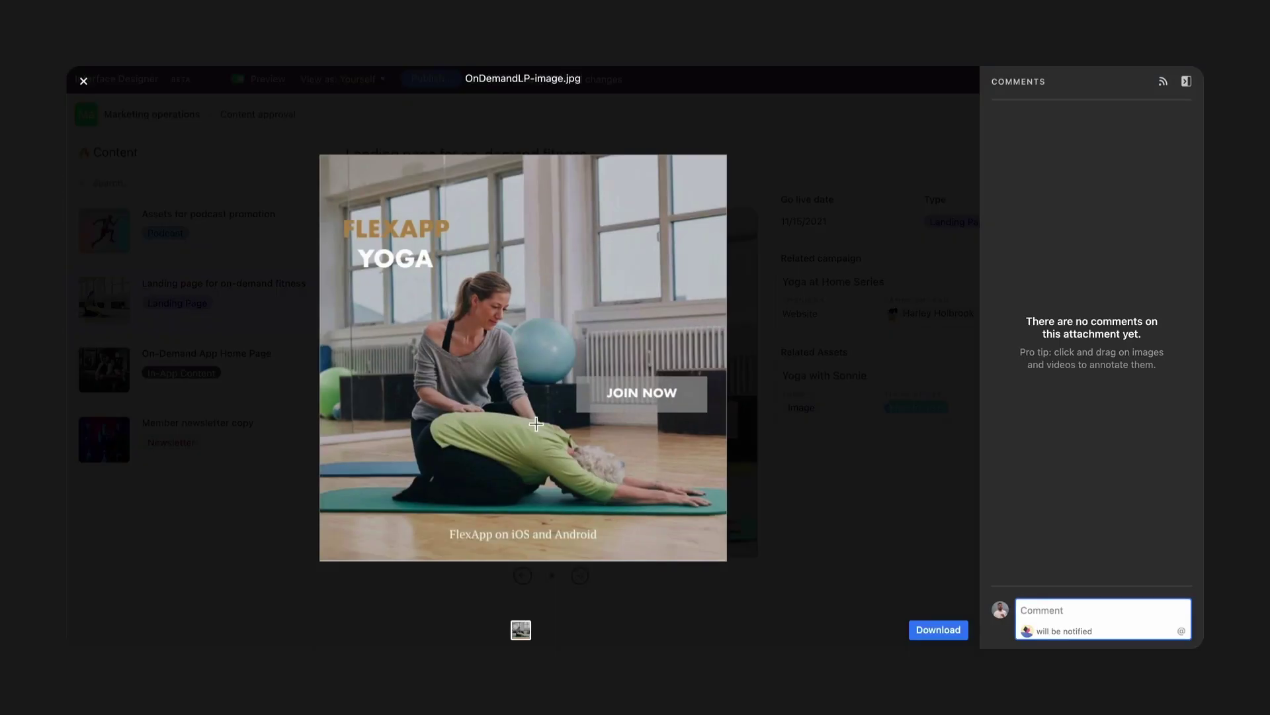
left_click_drag(567, 368, 718, 430)
type("Can we change this to \"join today\"?")
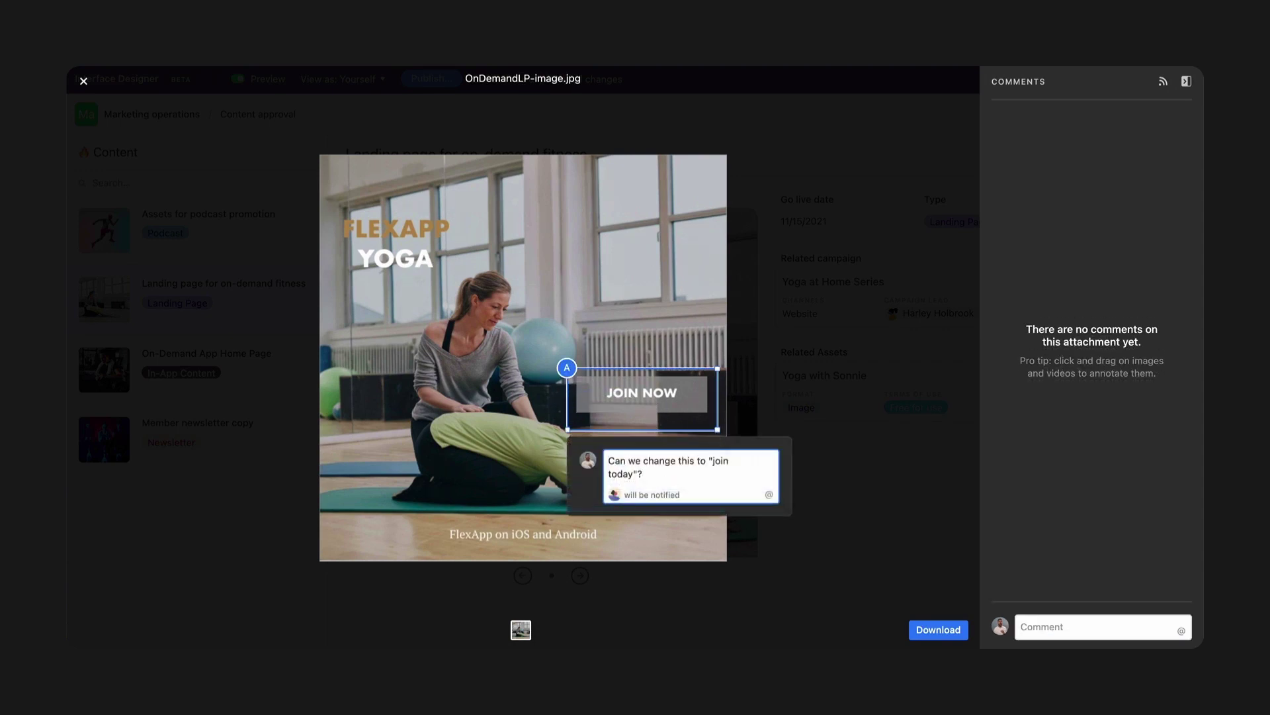
key("Return")
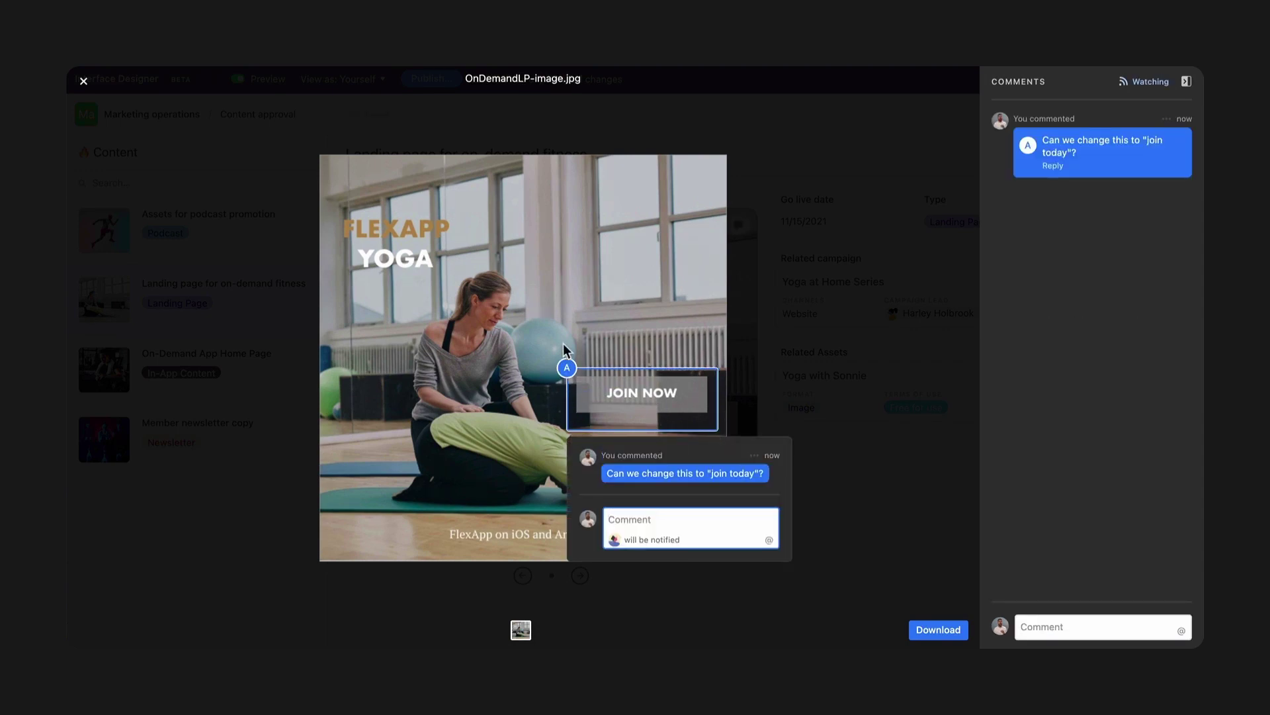
Assign a collaborator in the landing page record's Approved by field.
left_click(83, 80)
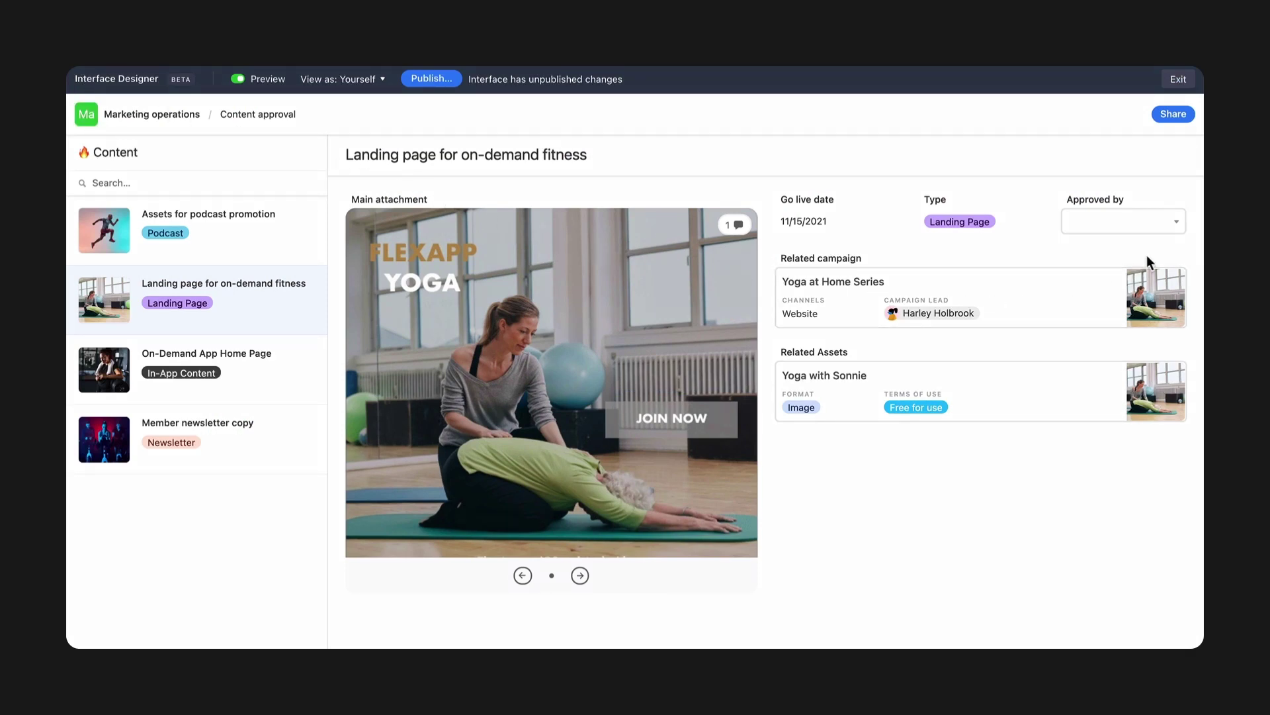
left_click(1177, 228)
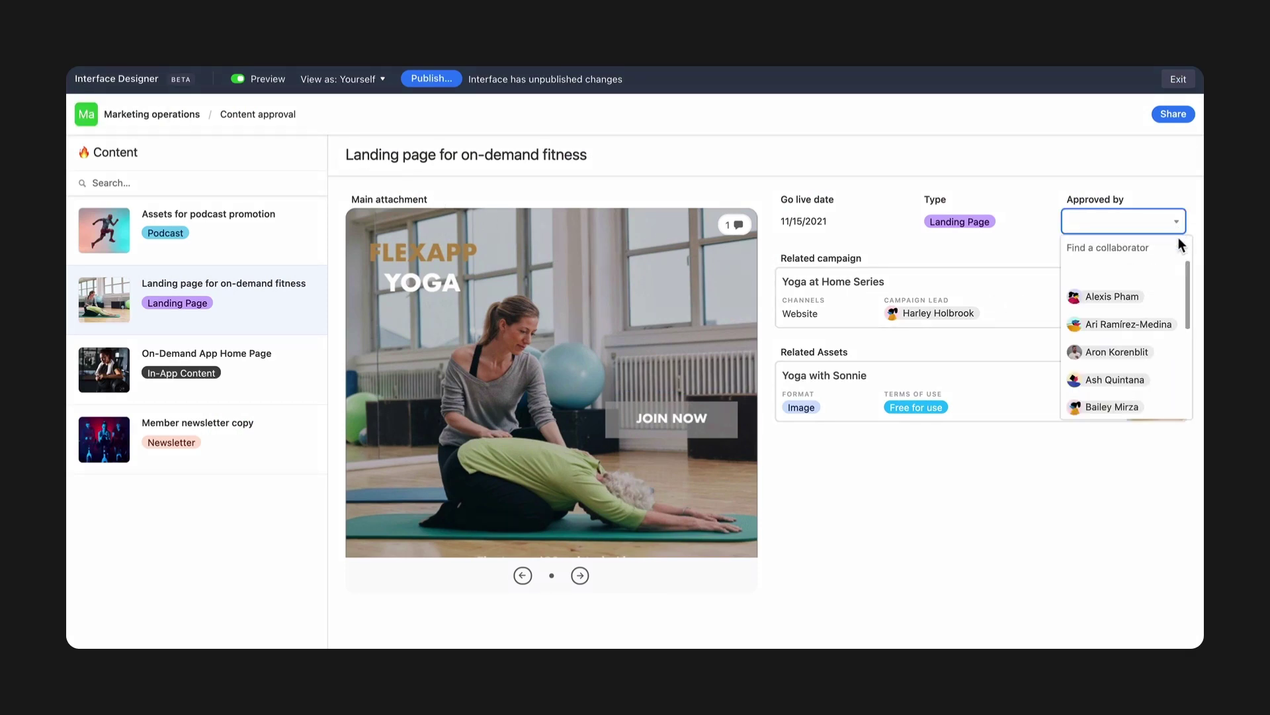
left_click(1175, 354)
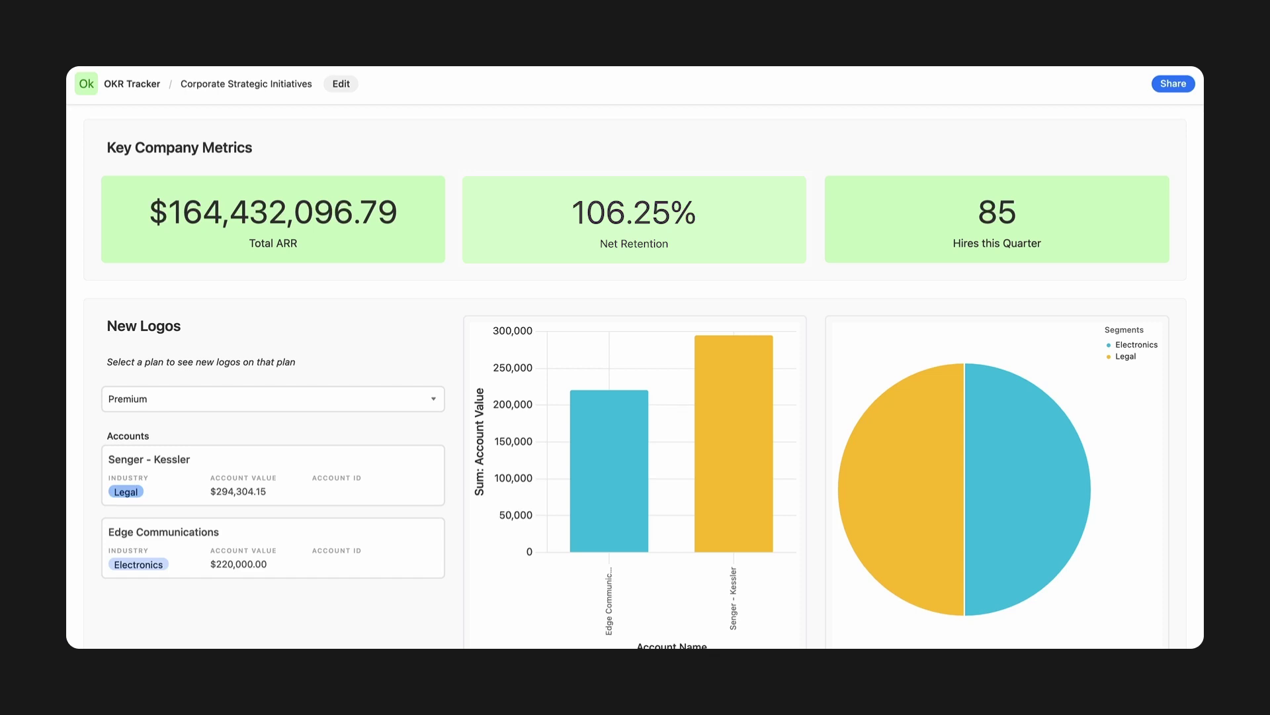
Switch the New Logos plan filter from Premium to All-Access.
left_click(435, 406)
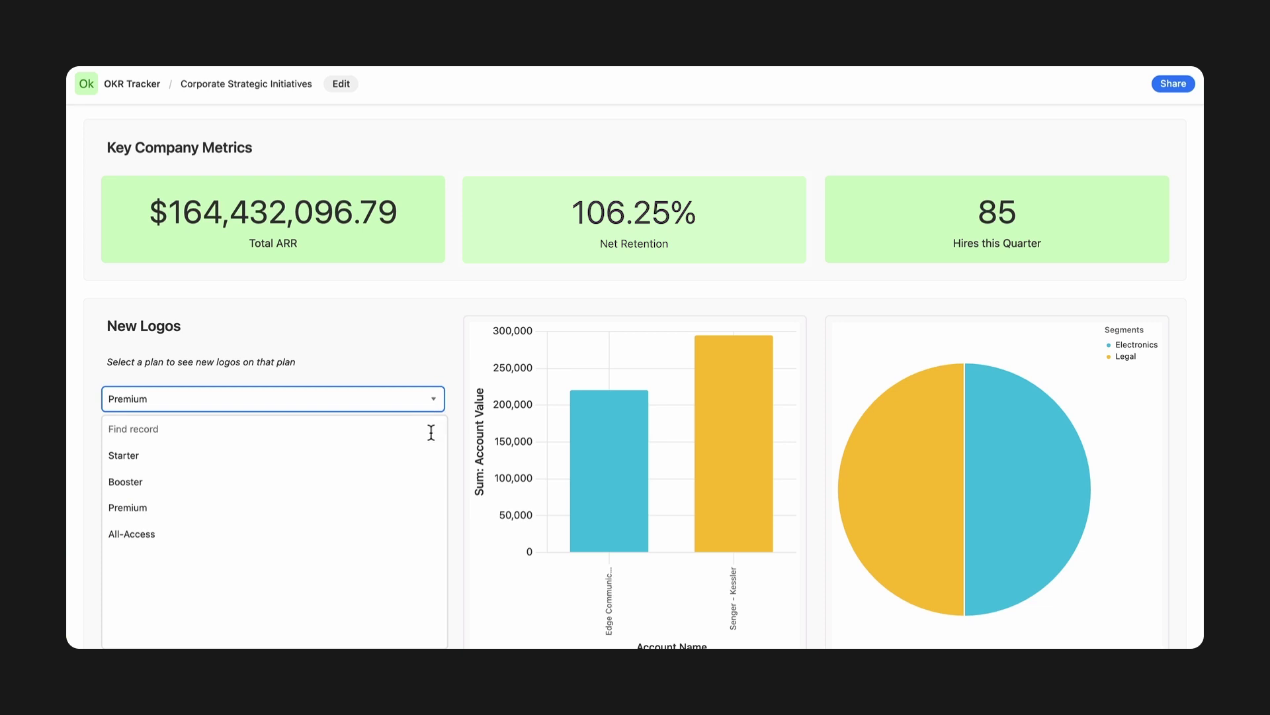
left_click(426, 536)
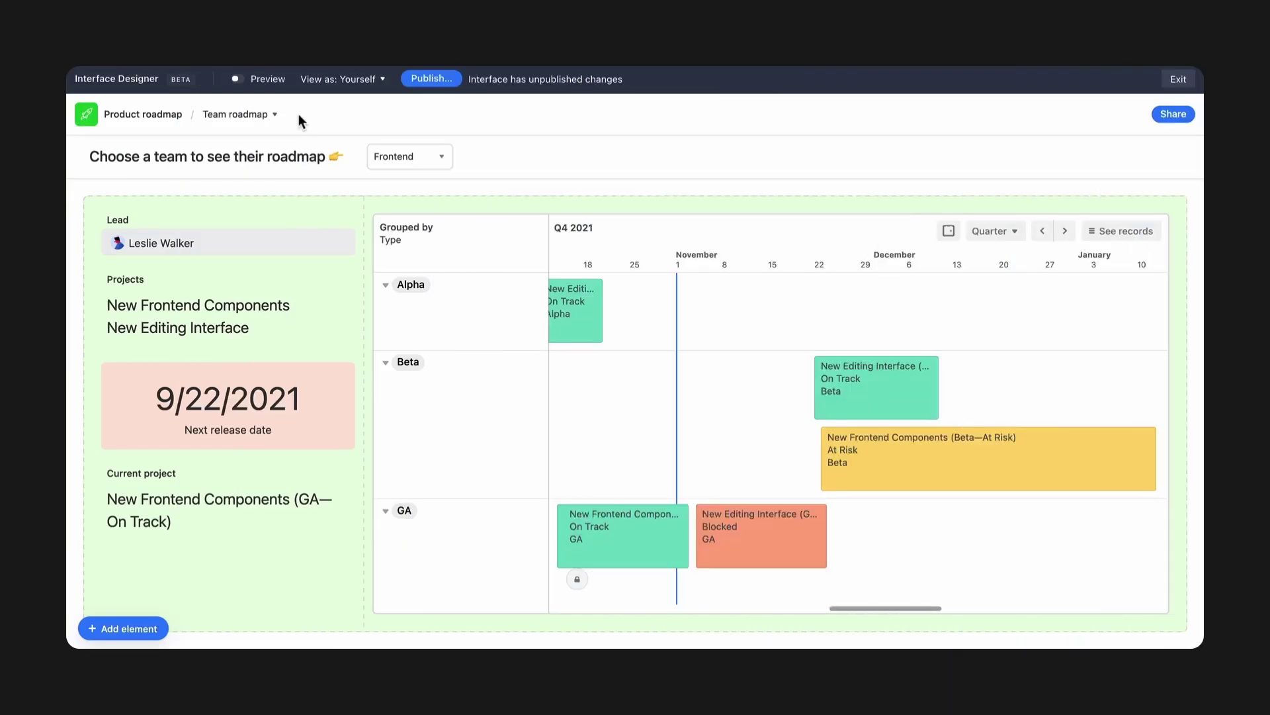
Preview the Team roadmap page and check the View as list without changing it.
left_click(238, 79)
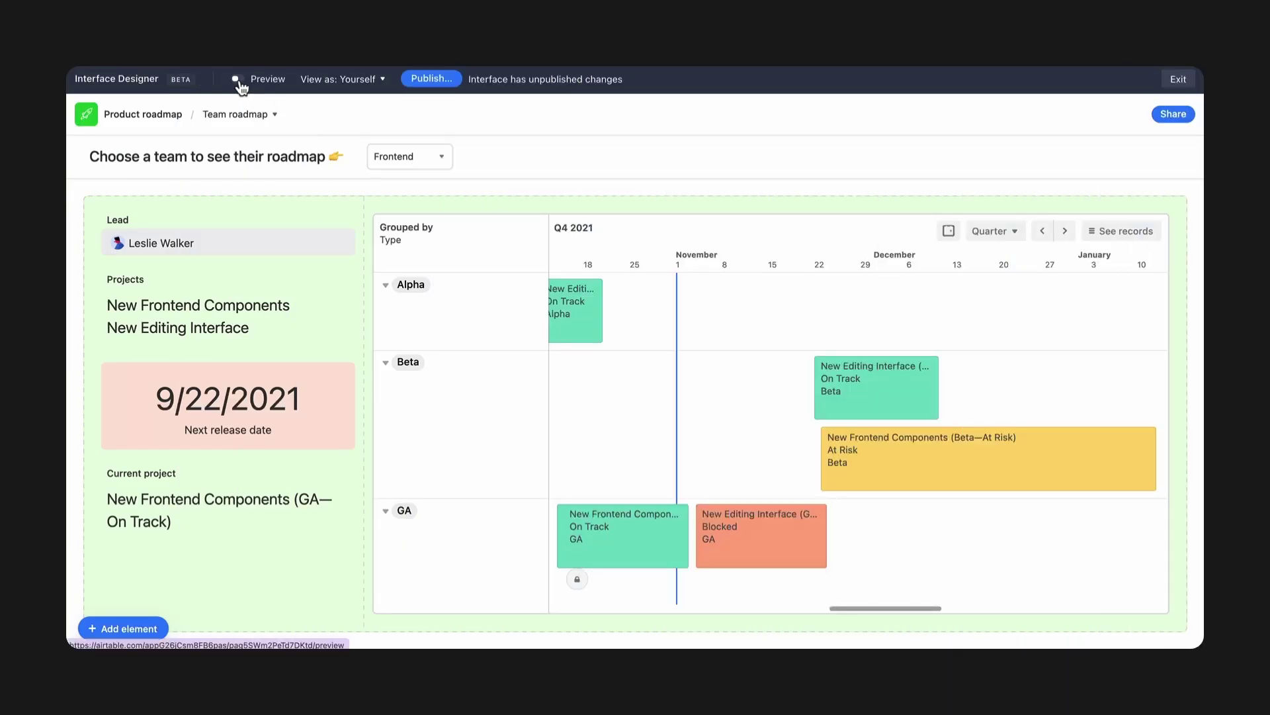
left_click(383, 80)
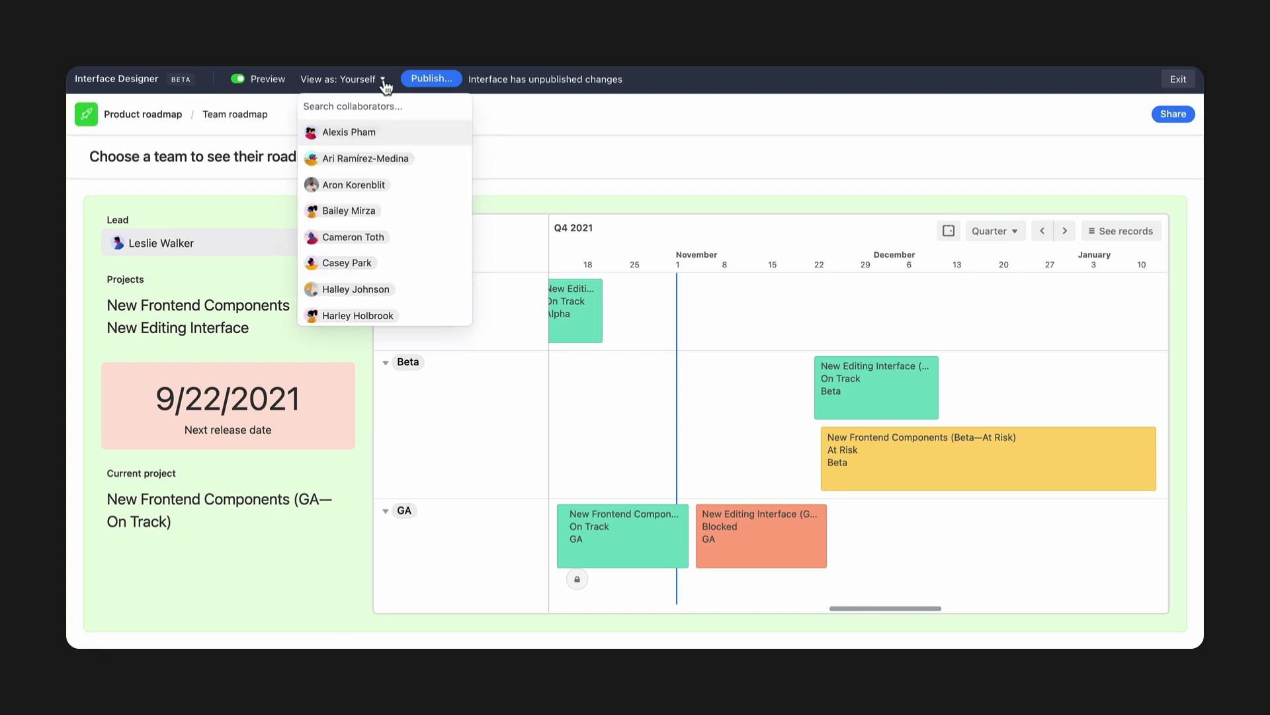
left_click(383, 80)
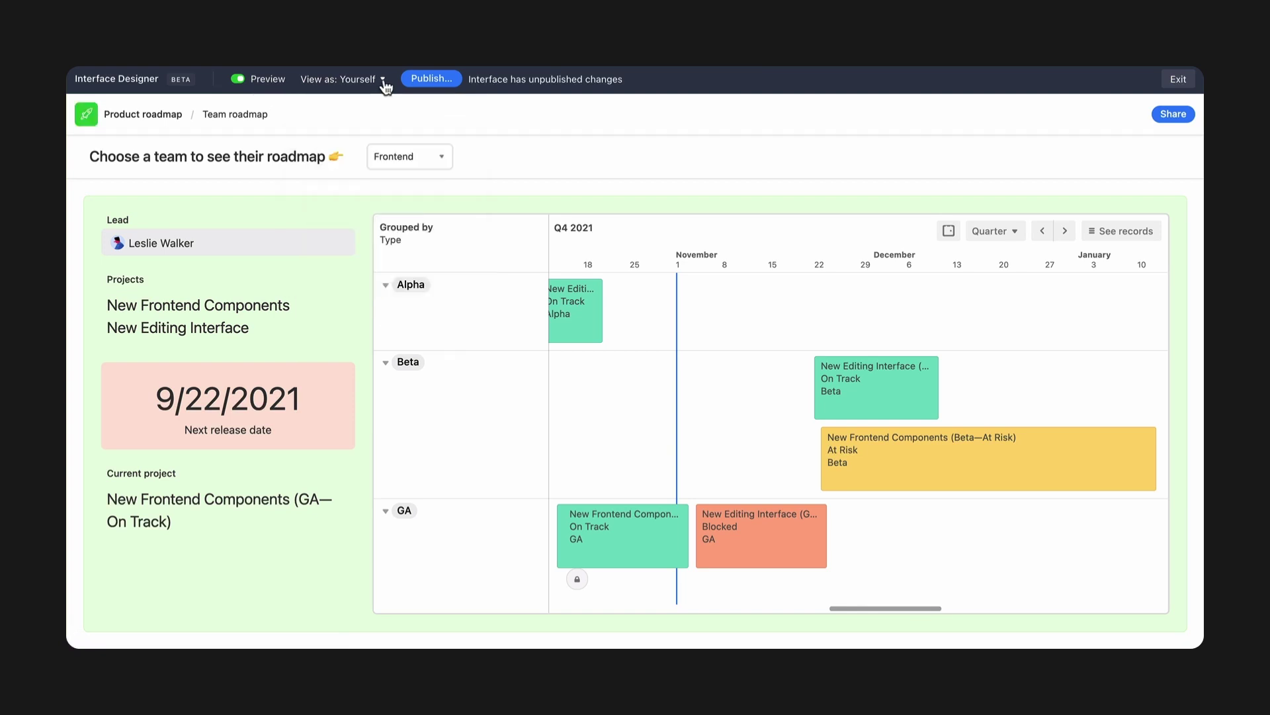
Publish the Team roadmap changes and e-mail a share invitation to a teammate.
left_click(425, 85)
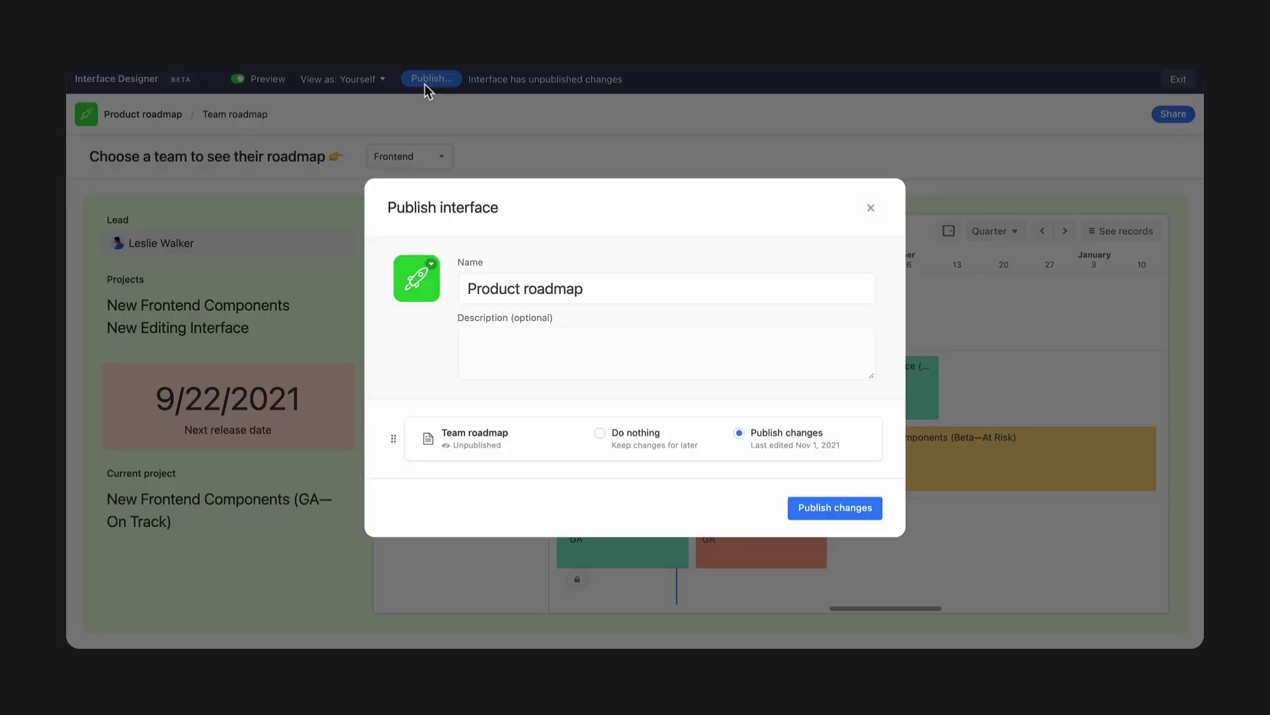
left_click(810, 517)
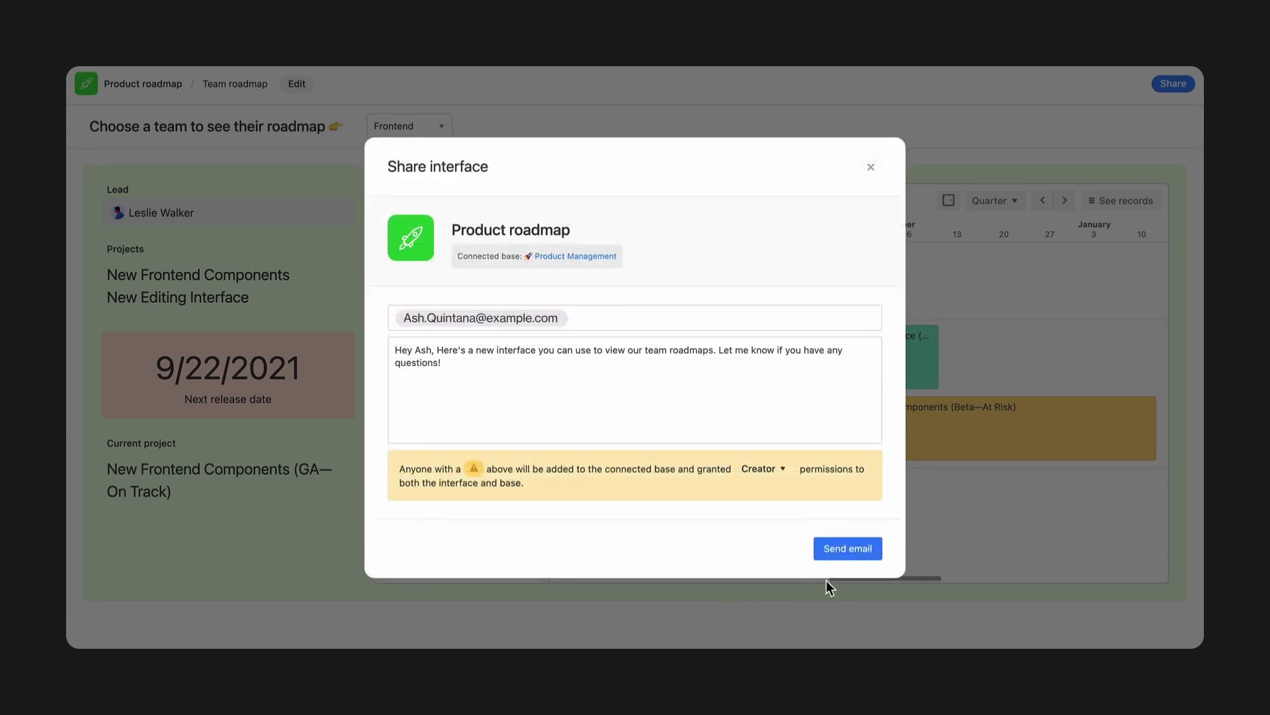
left_click(840, 555)
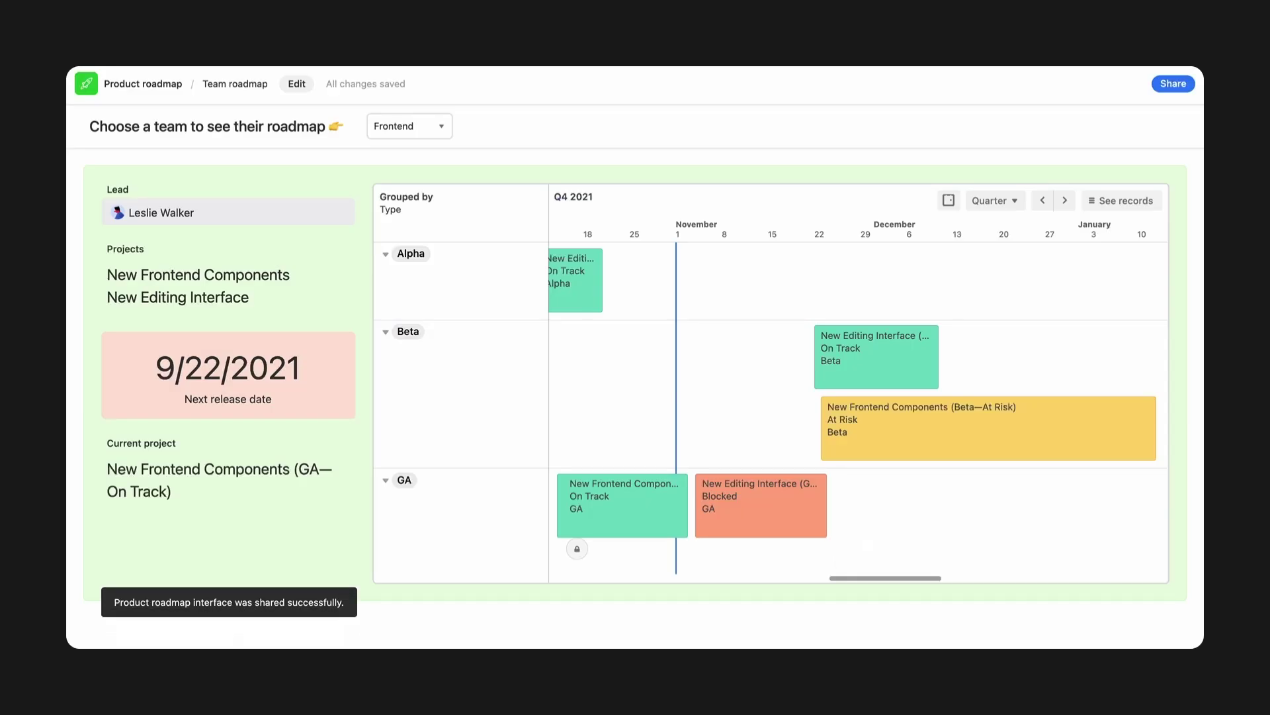